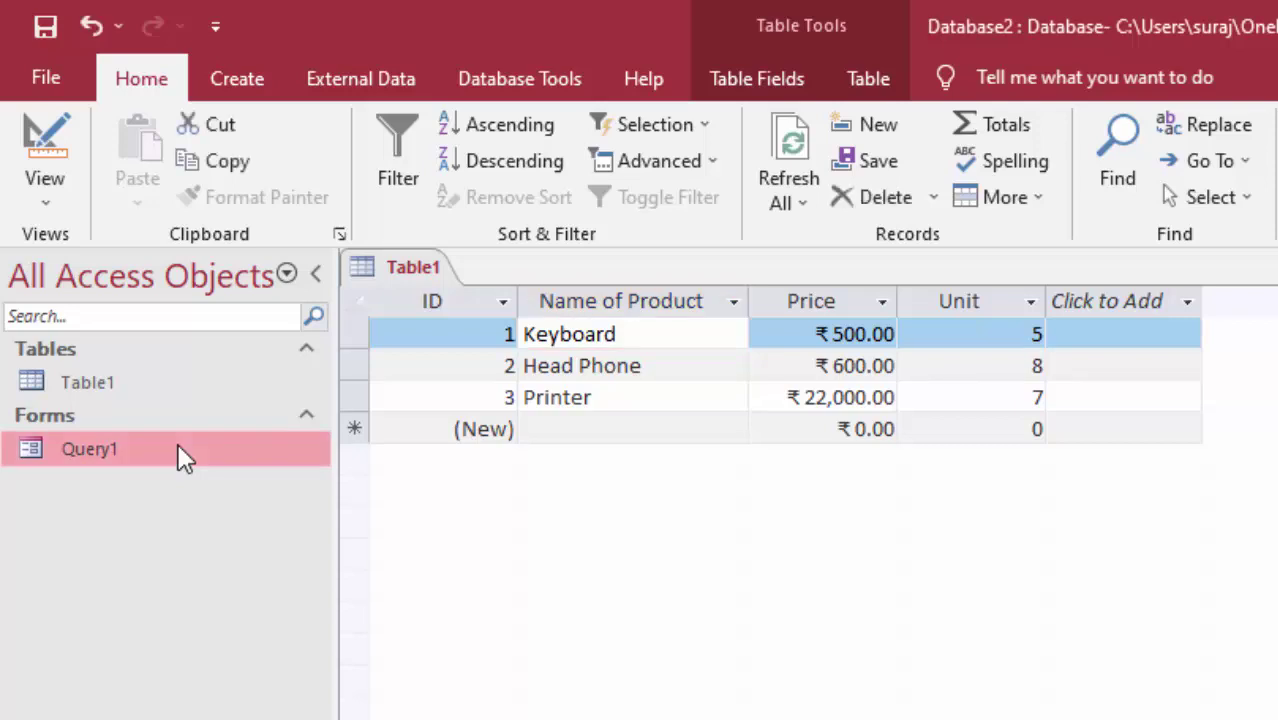
- Delete the Query1 form from the Navigation Pane and confirm the deletion
right_click(178, 446)
left_click(259, 700)
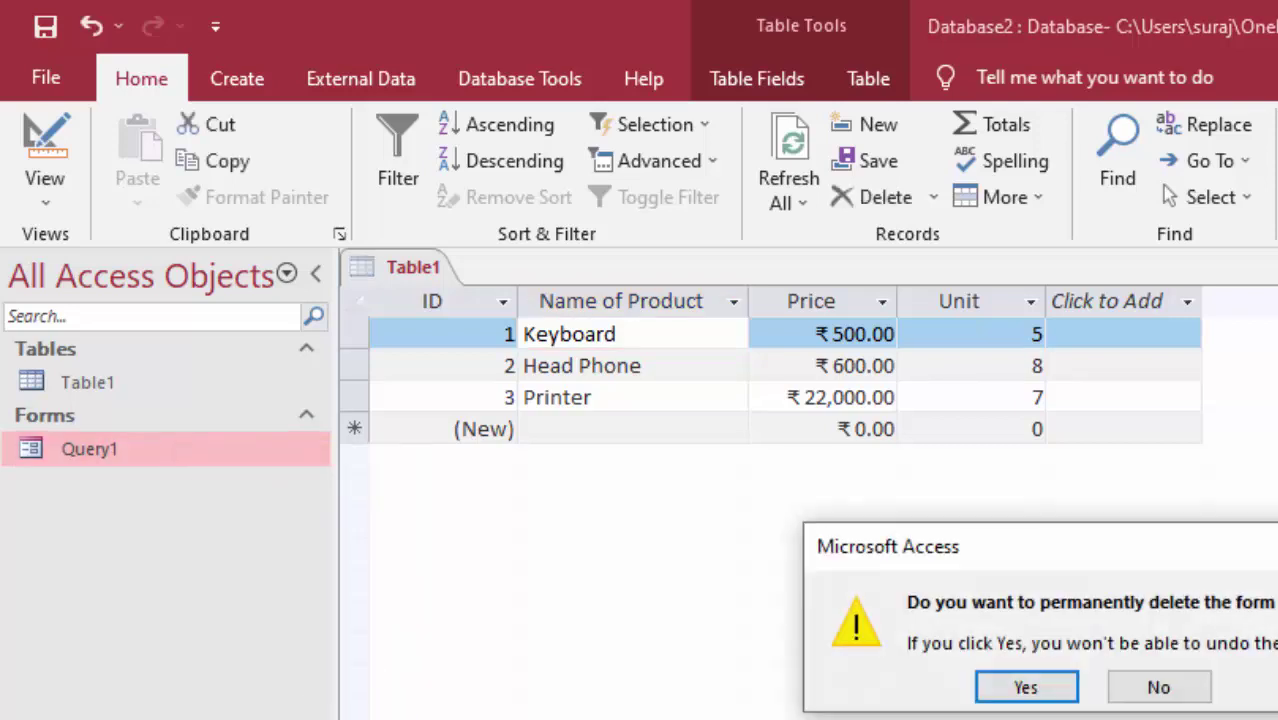
left_click(1030, 698)
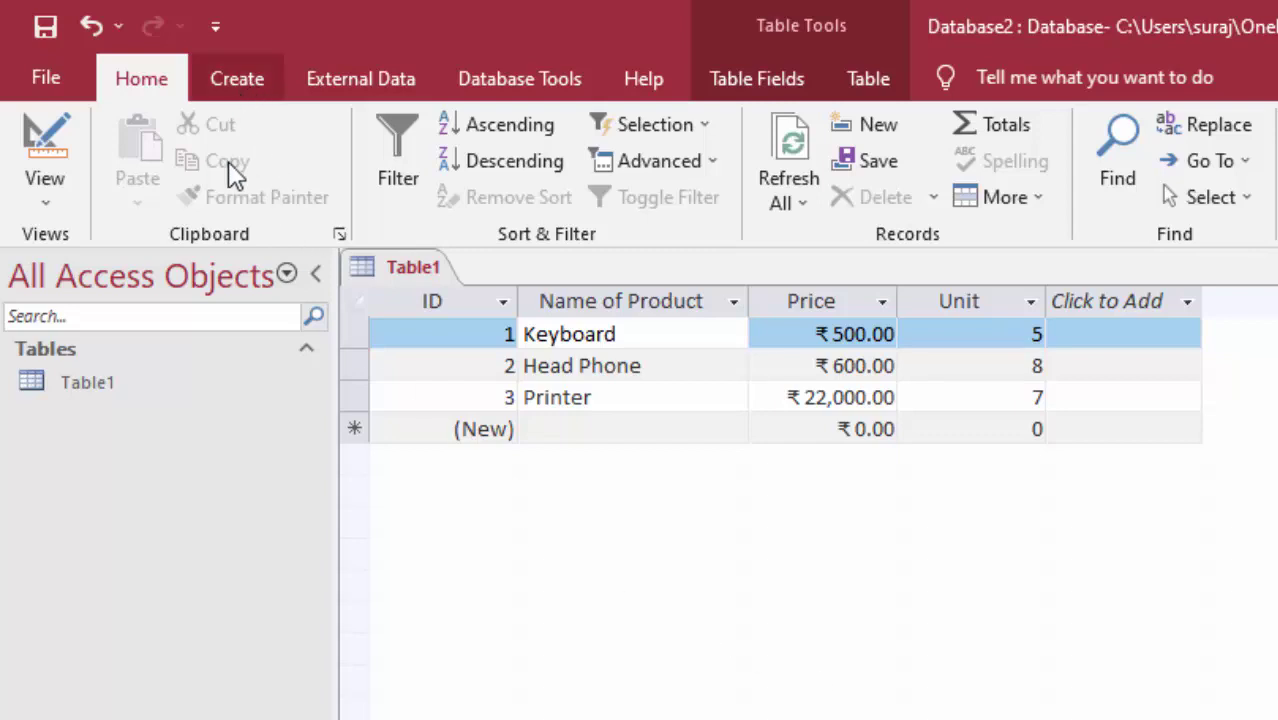
- Start a new design-view query using Table1 as its source
left_click(122, 381)
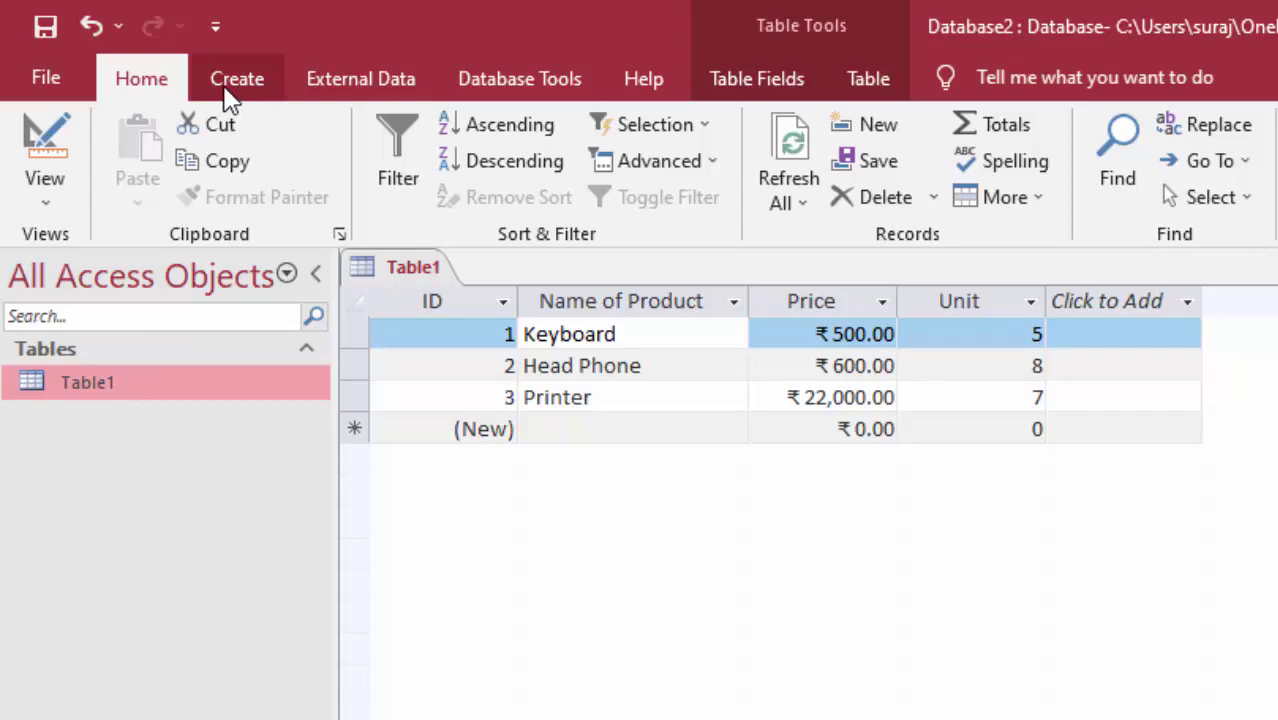
left_click(230, 88)
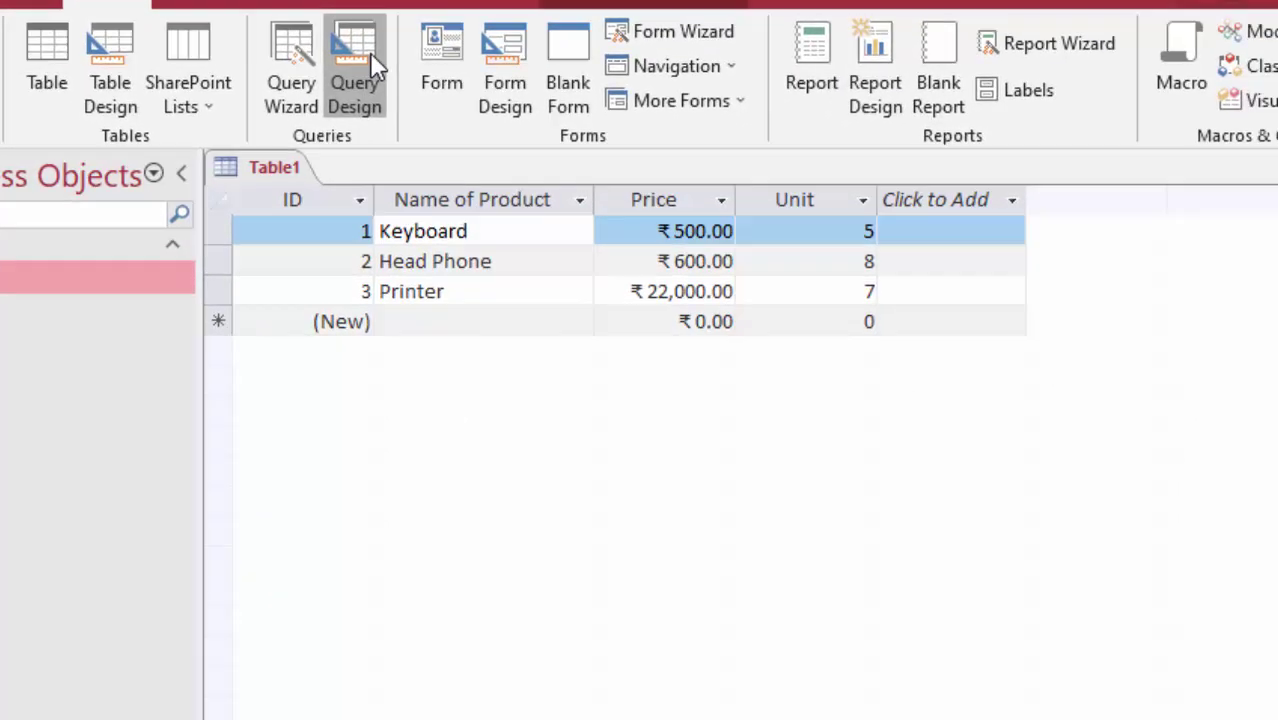
left_click(523, 166)
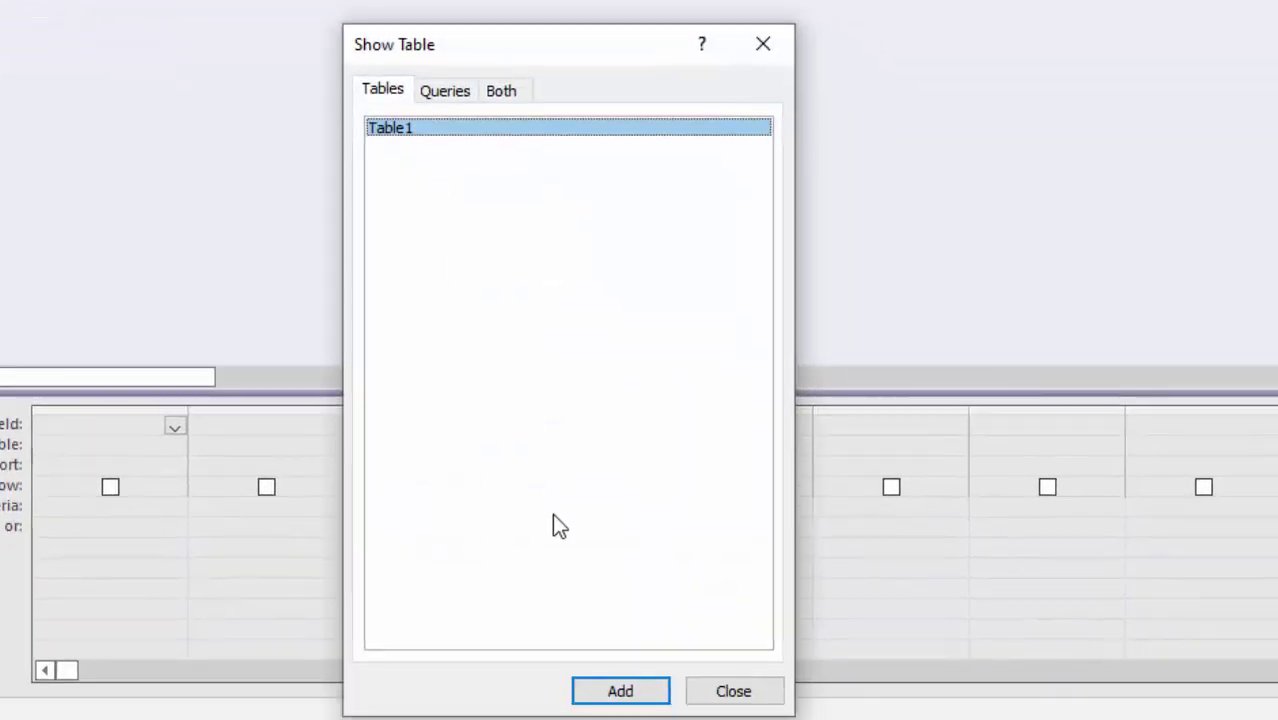
left_click(610, 688)
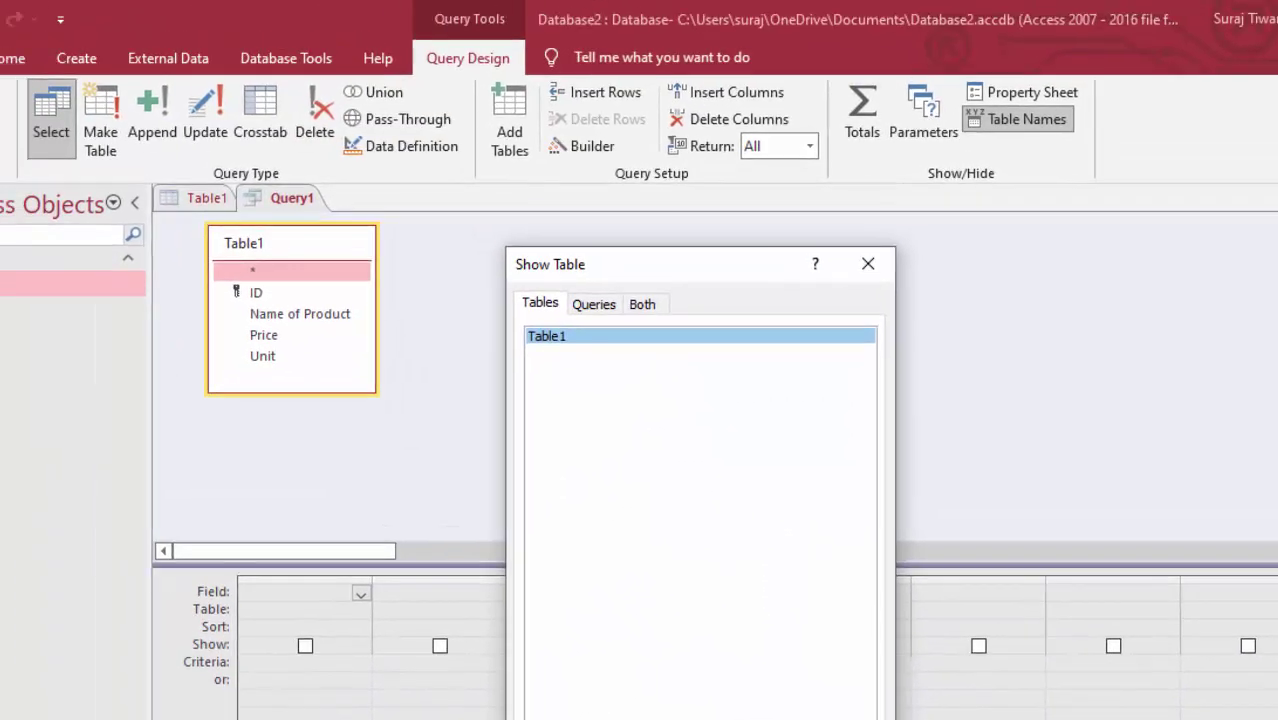
left_click(680, 688)
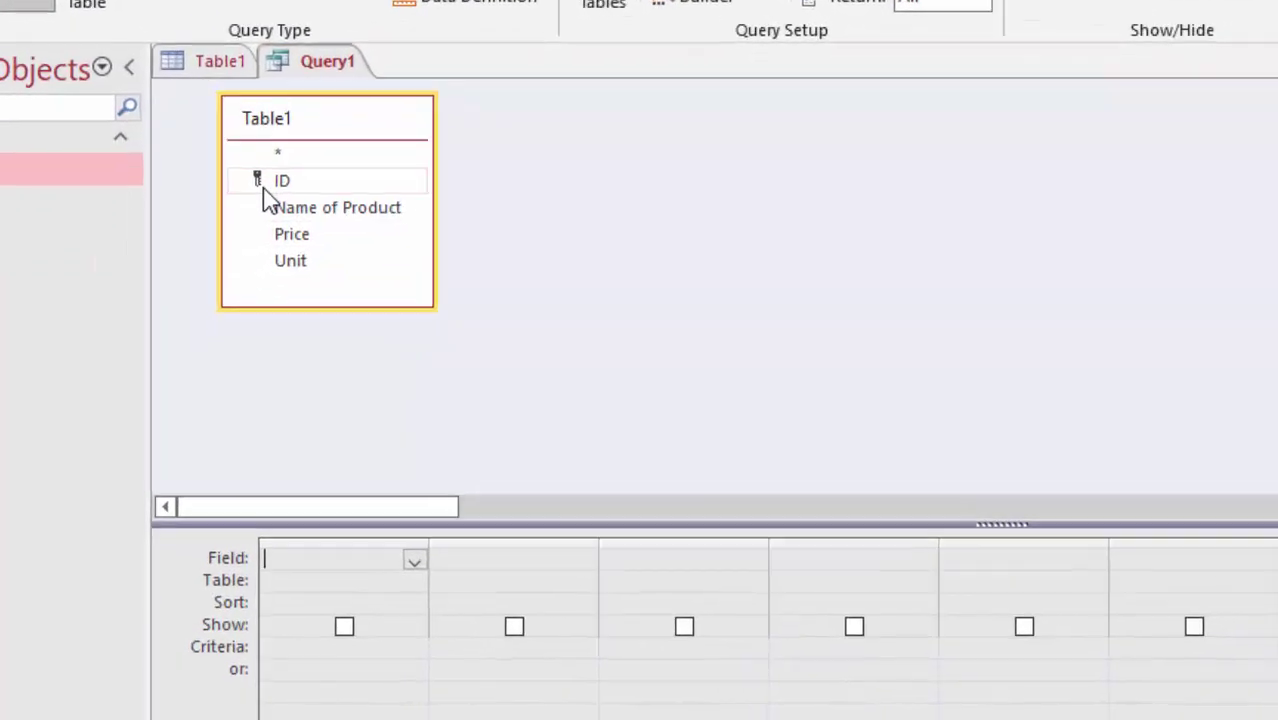
- Add Name of Product, Price and Unit to the grid and cut the duplicate Unit column
double_click(333, 148)
double_click(335, 160)
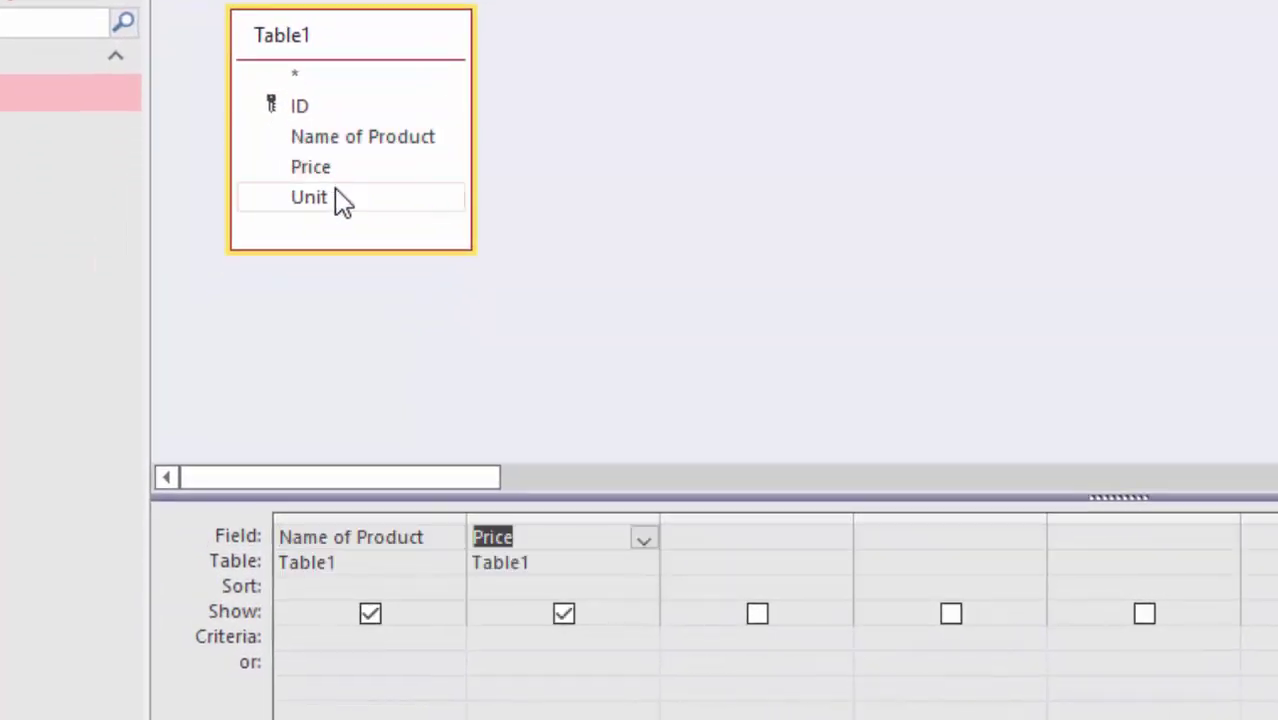
double_click(347, 190)
double_click(347, 190)
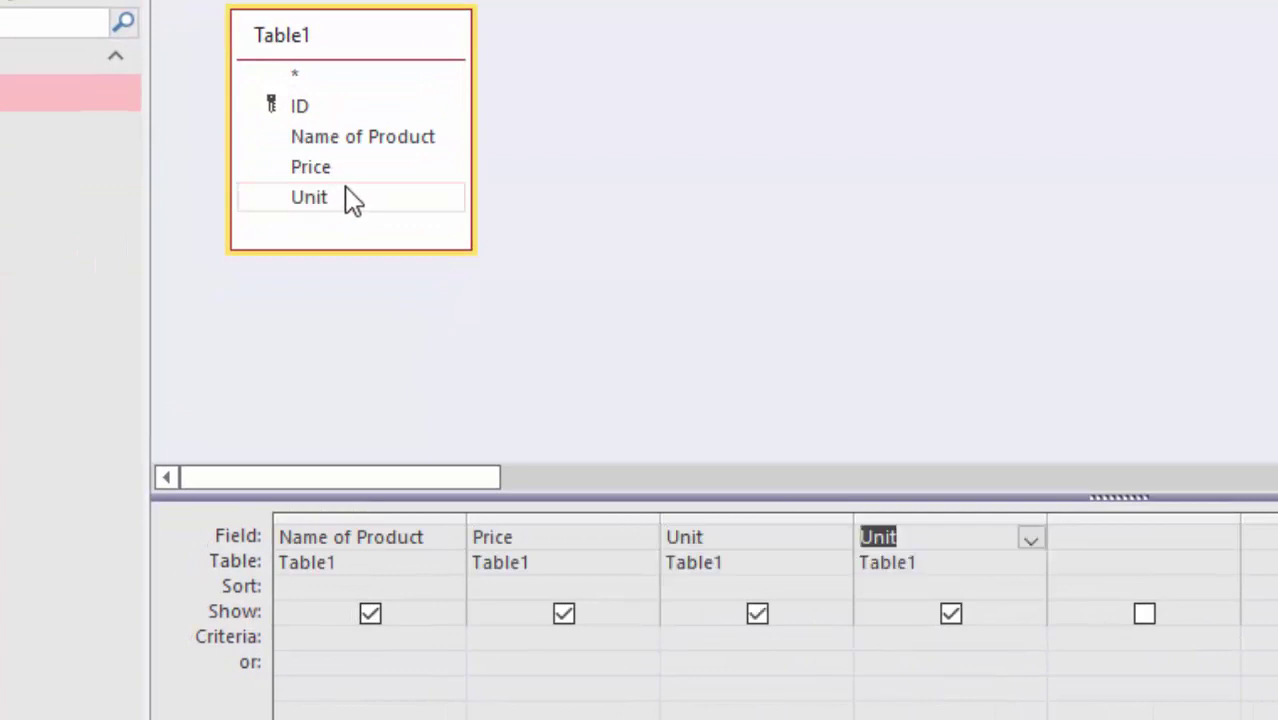
left_click(980, 516)
right_click(980, 516)
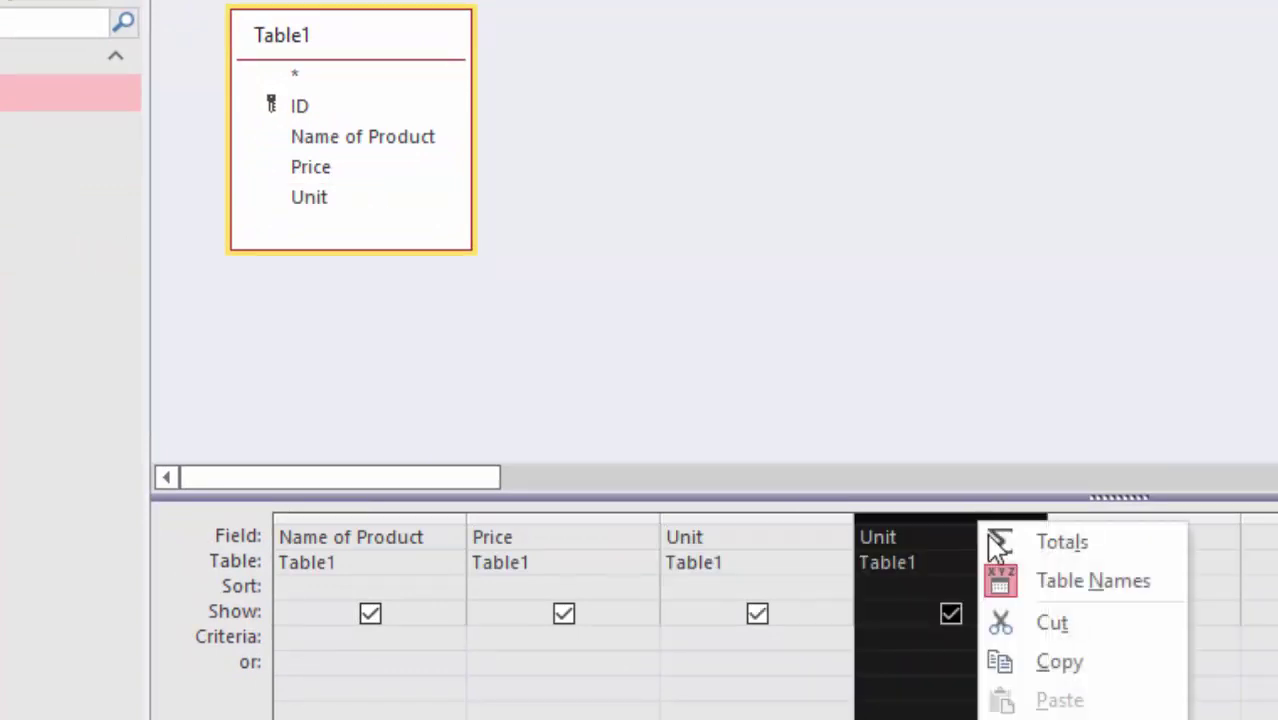
left_click(1055, 624)
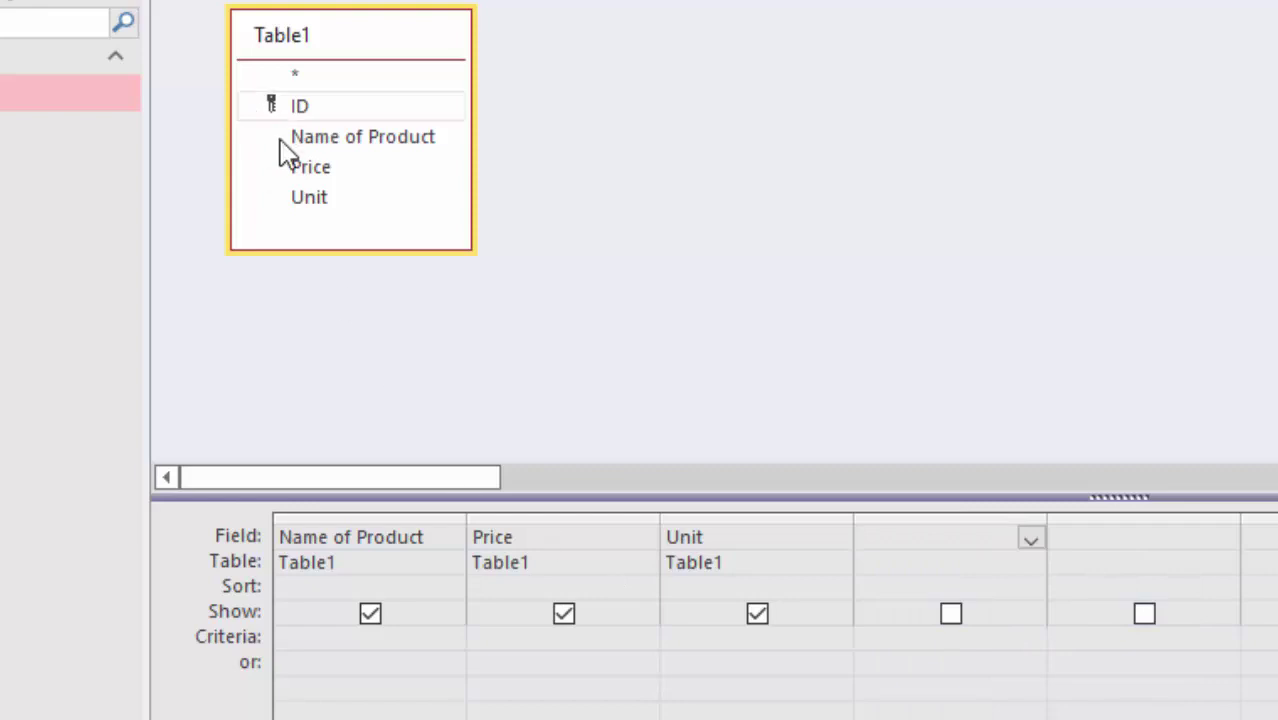
- Enter the calculated field Total:[Price]*[Unit] in the fourth grid column
left_click(980, 537)
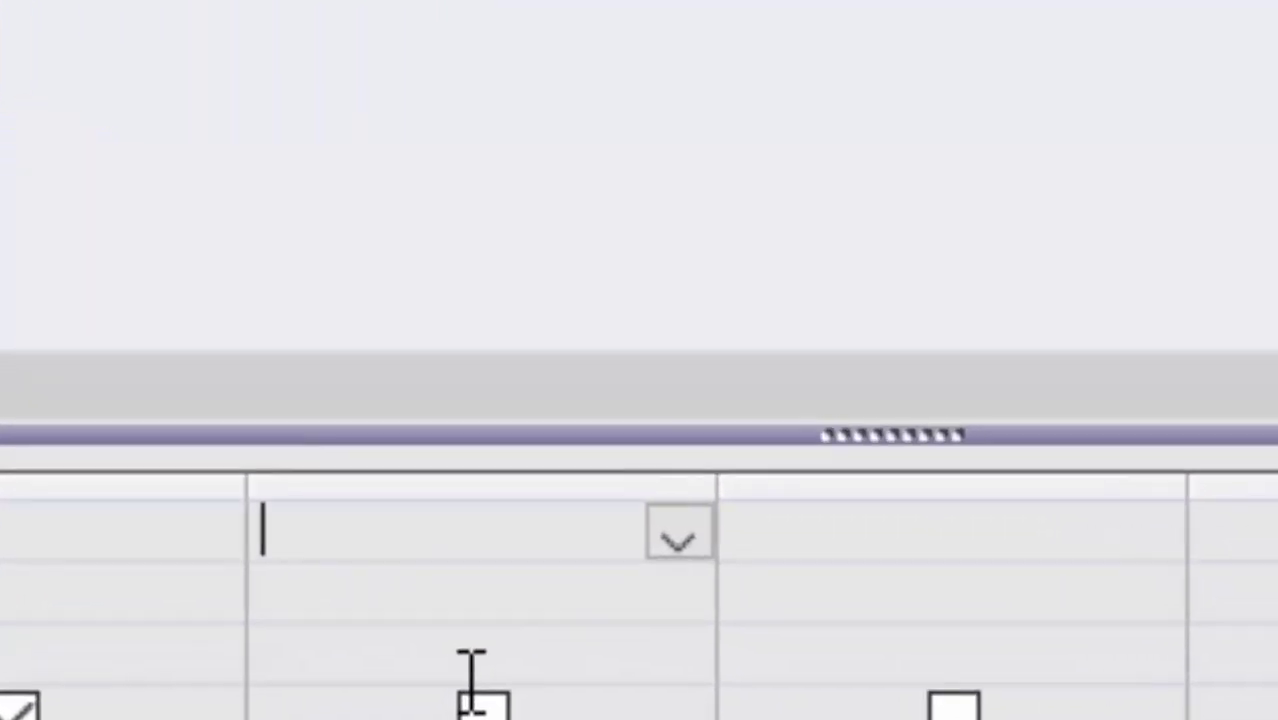
type("Tot")
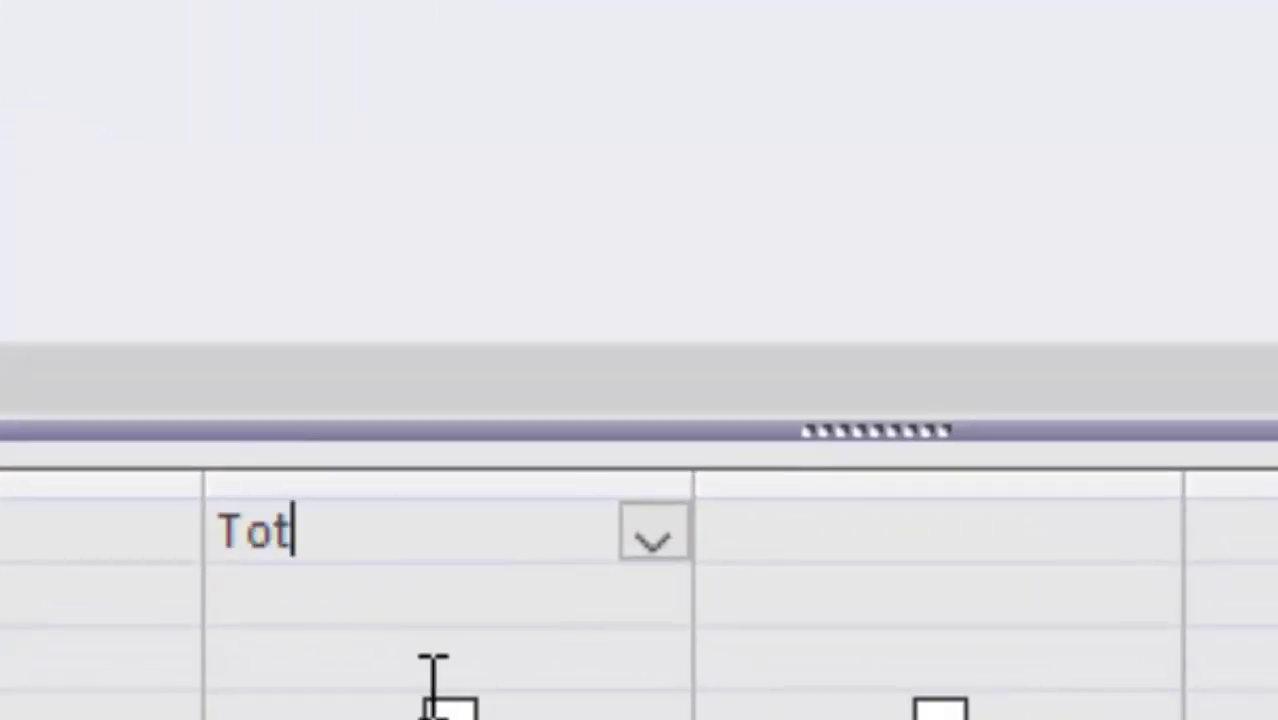
type("al:")
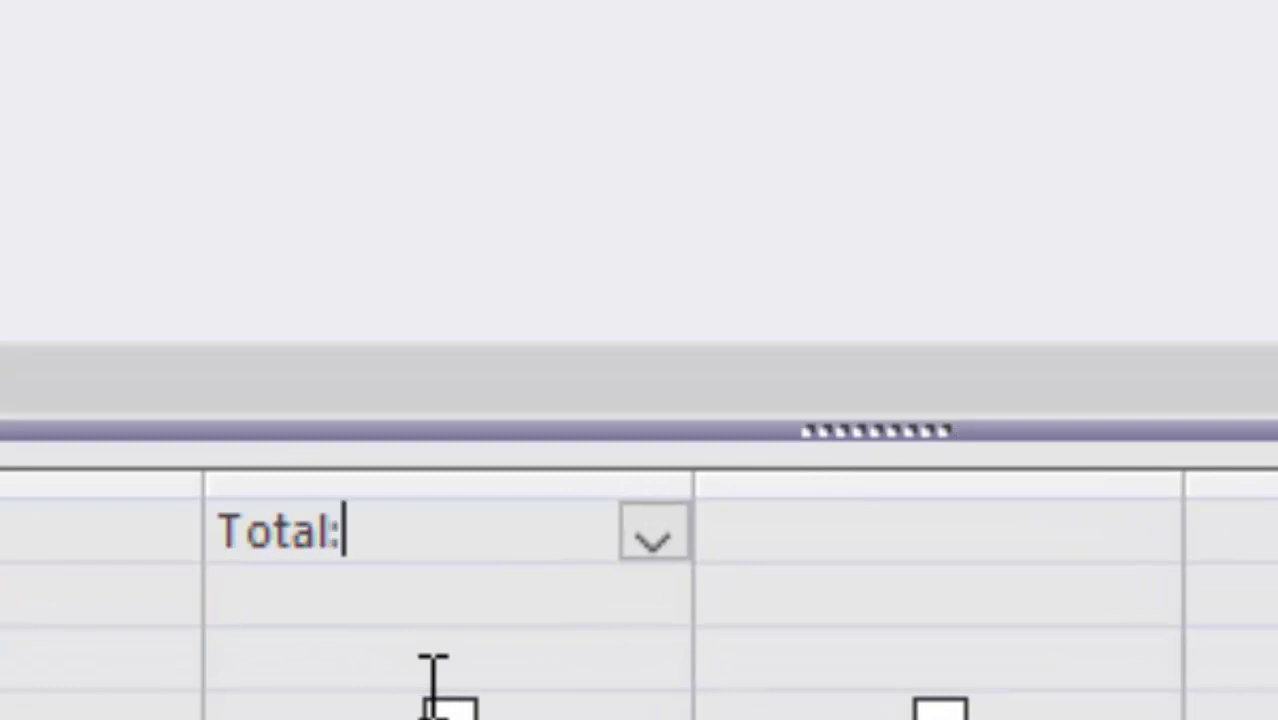
type("[")
type("Pr")
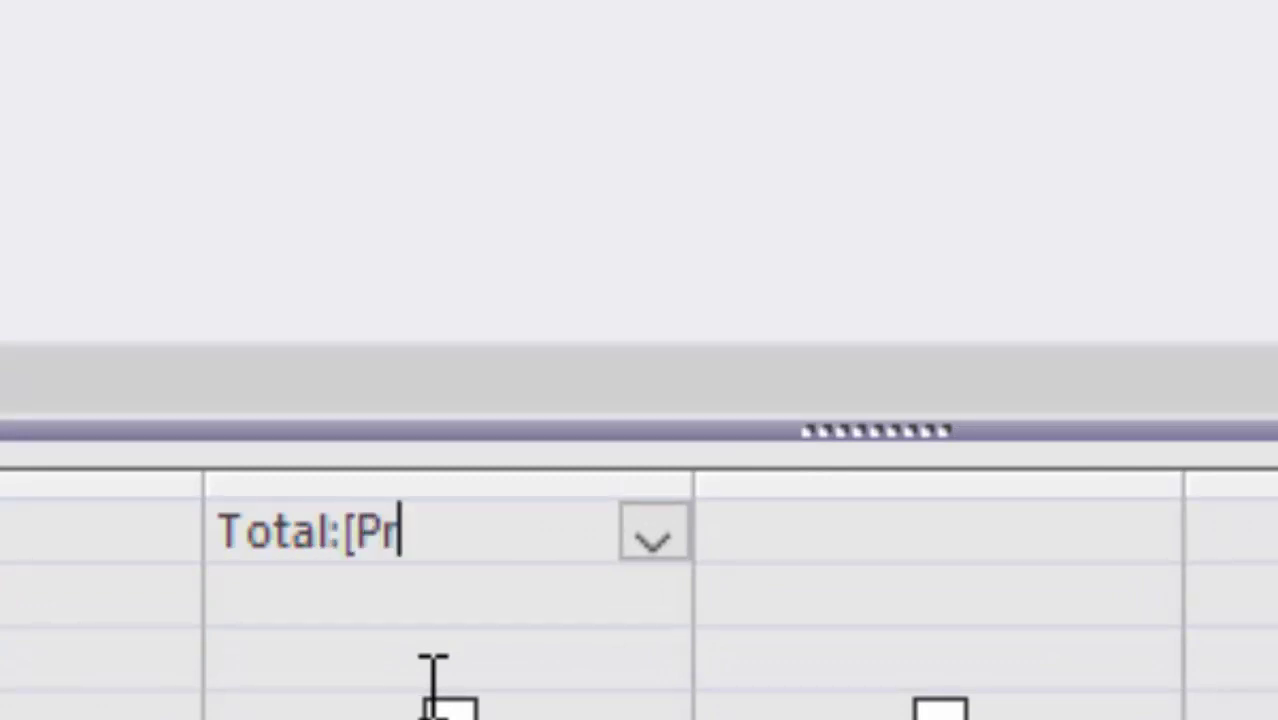
type("ice]")
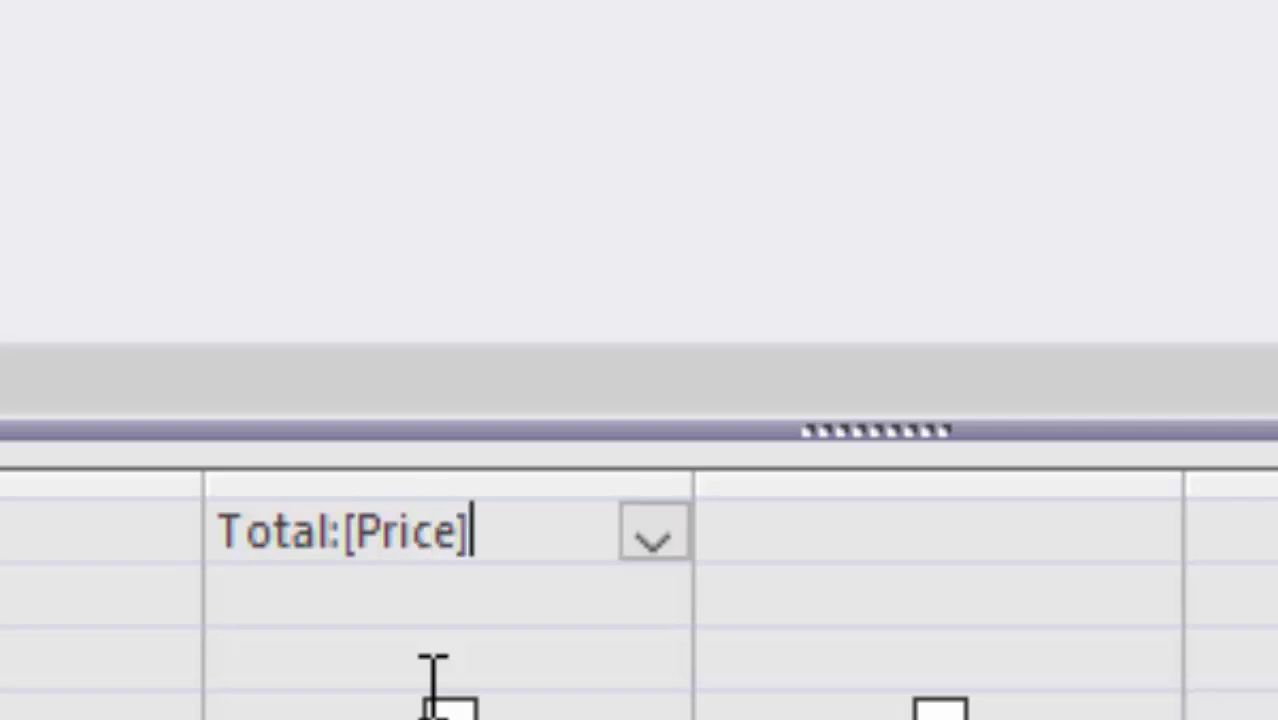
type("*[U")
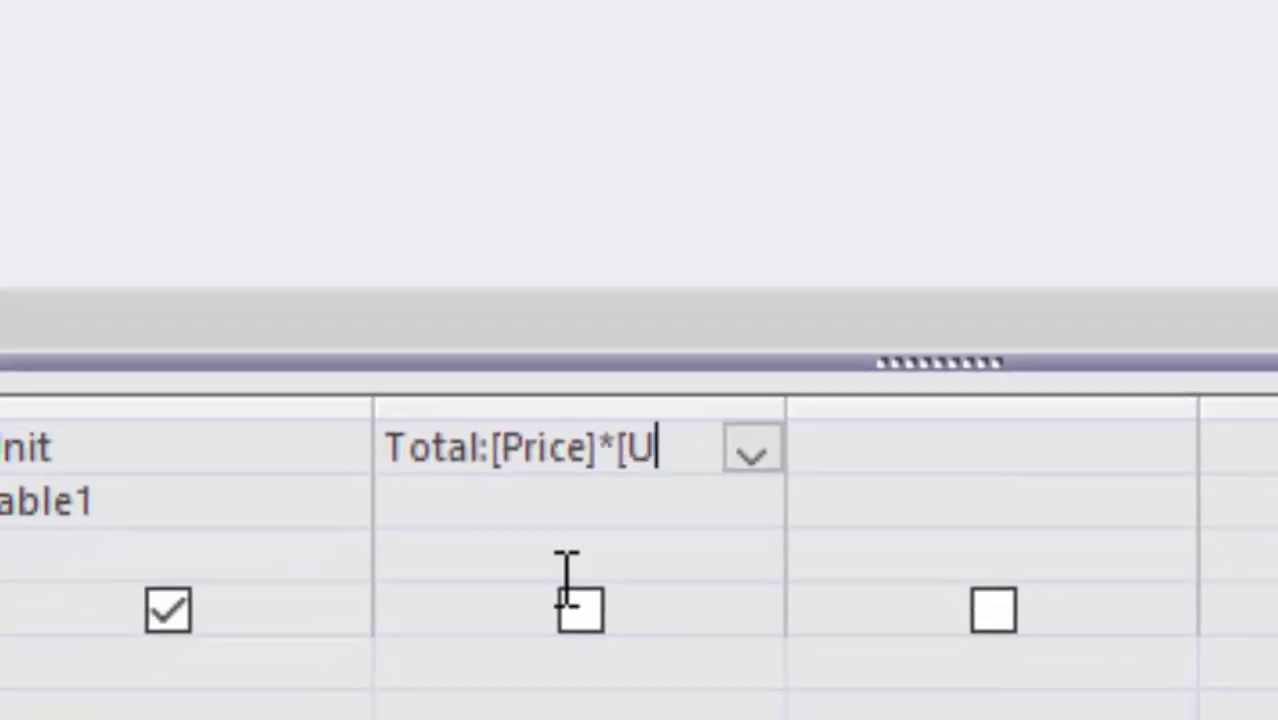
type("nit]")
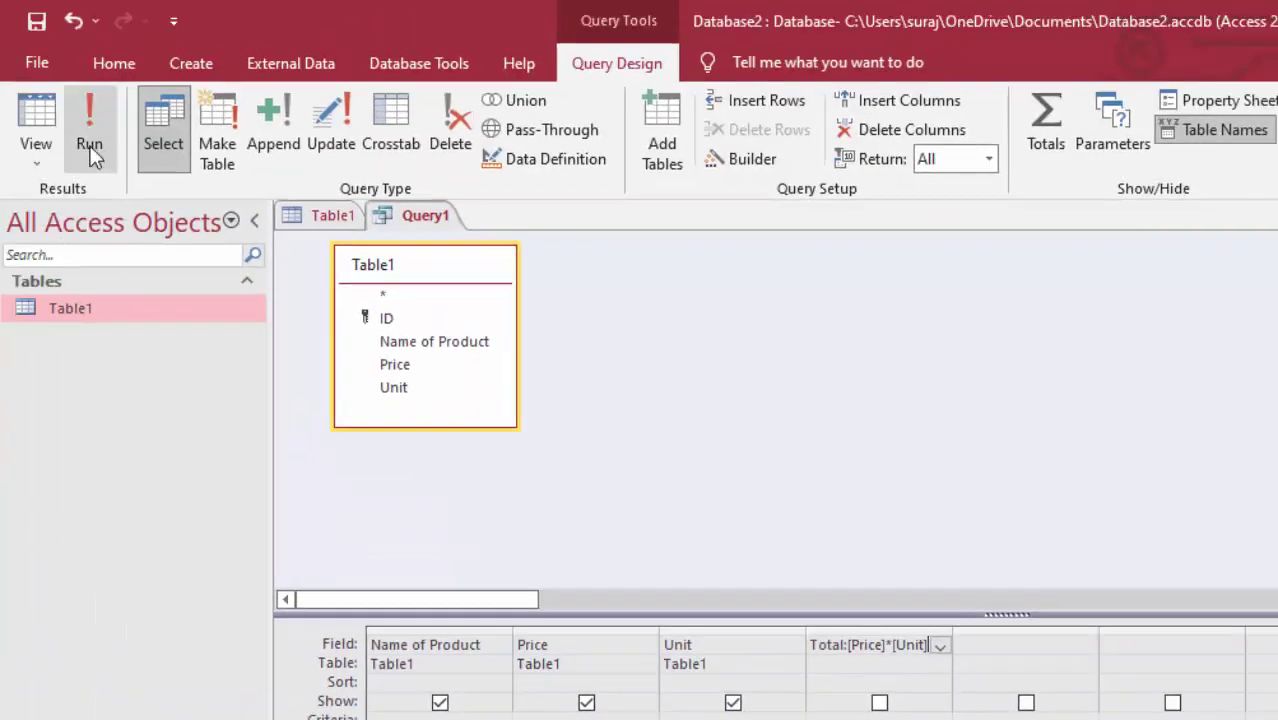
- Run the query to see the Total values and save it as Query1
left_click(87, 135)
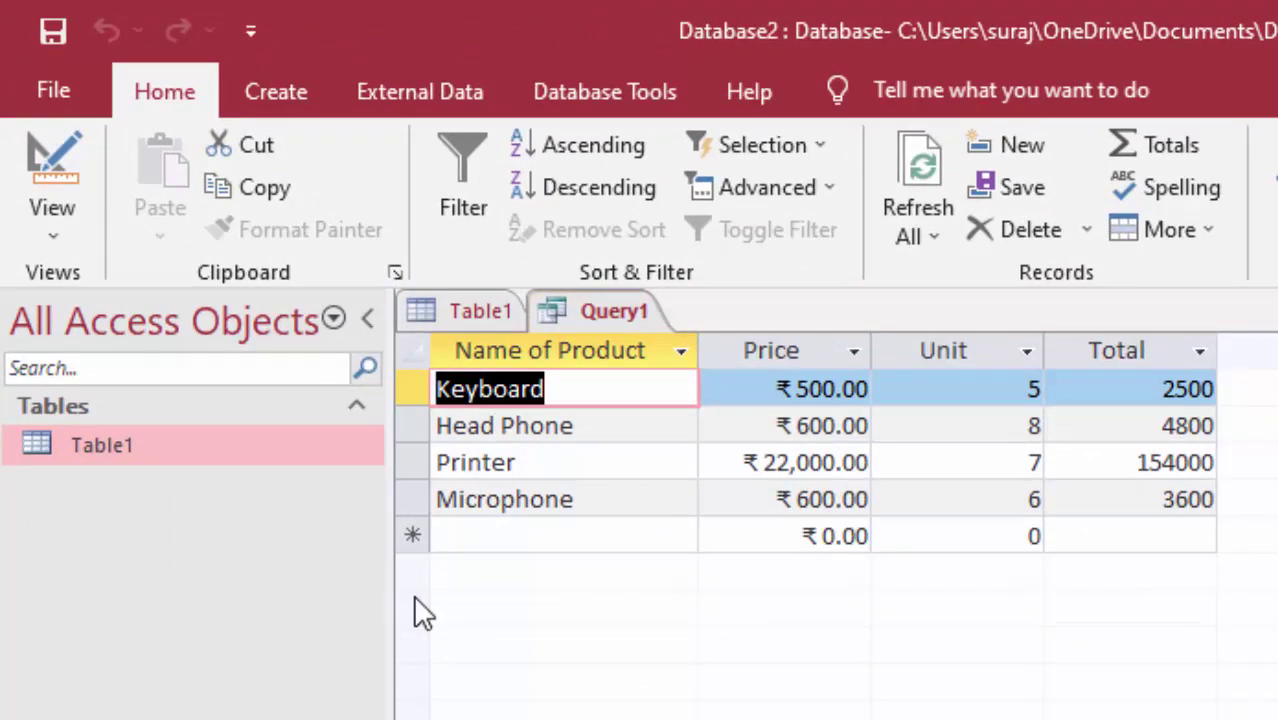
right_click(628, 295)
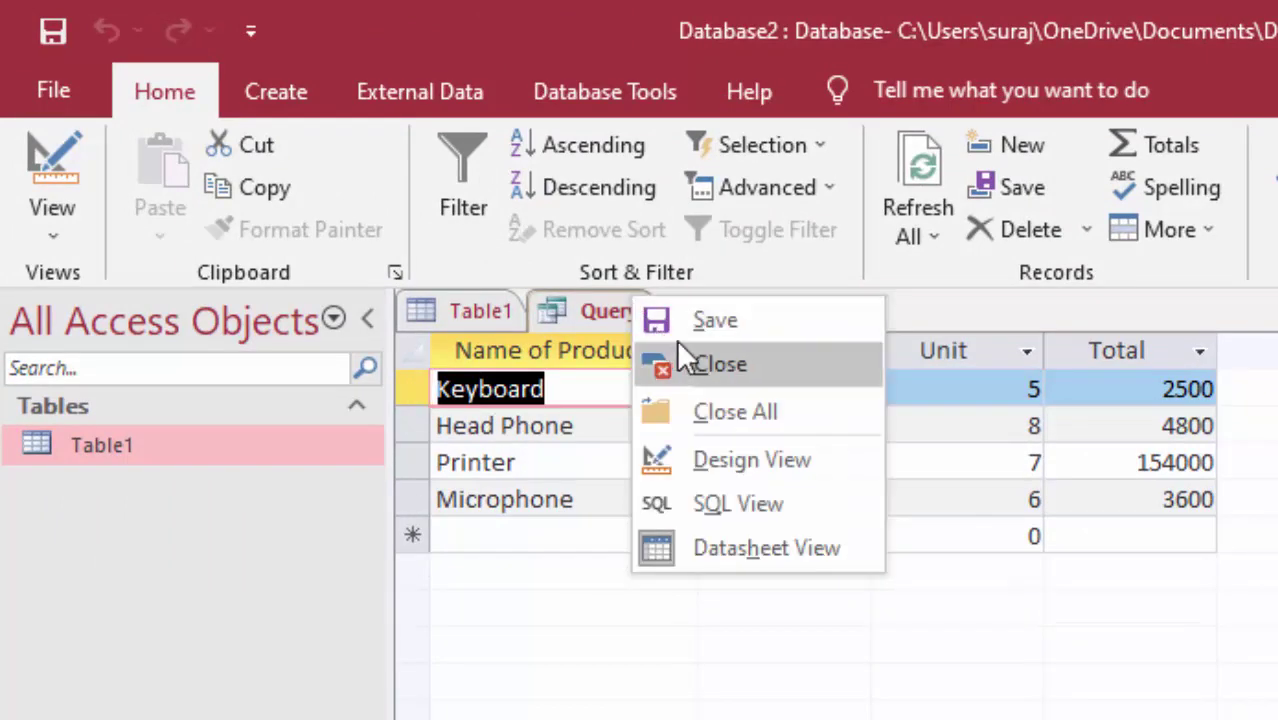
left_click(687, 312)
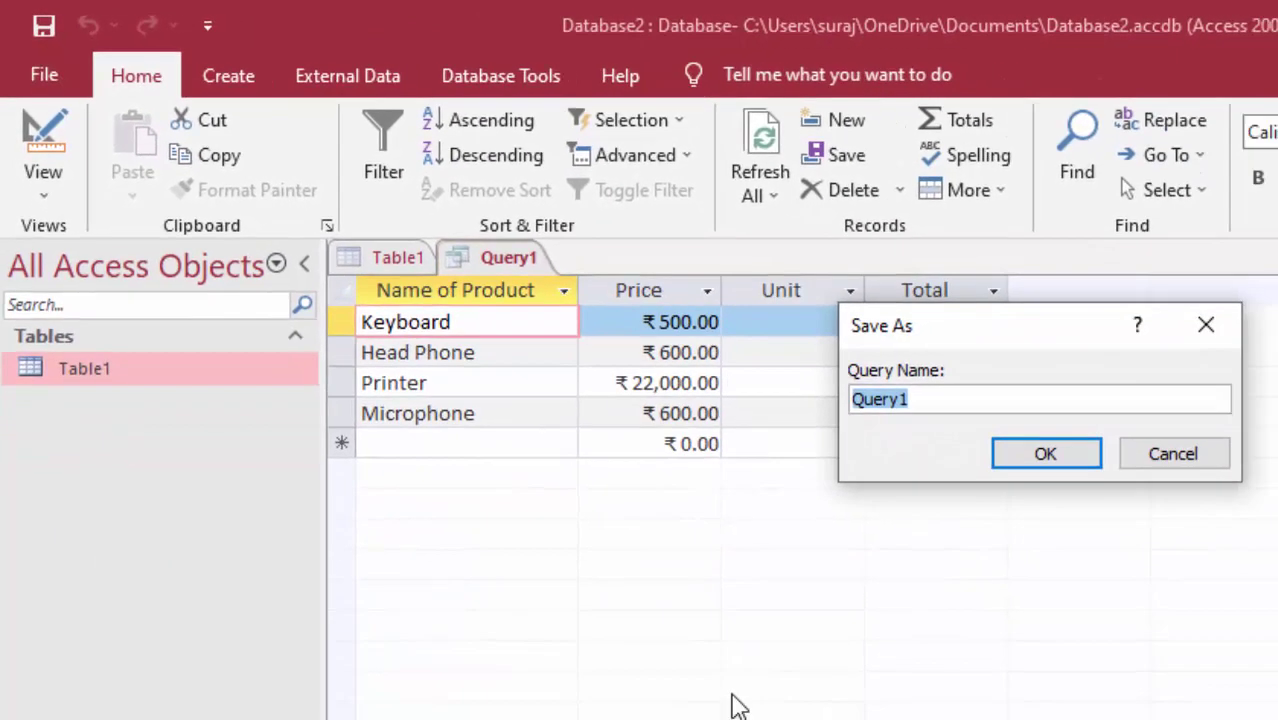
key("Return")
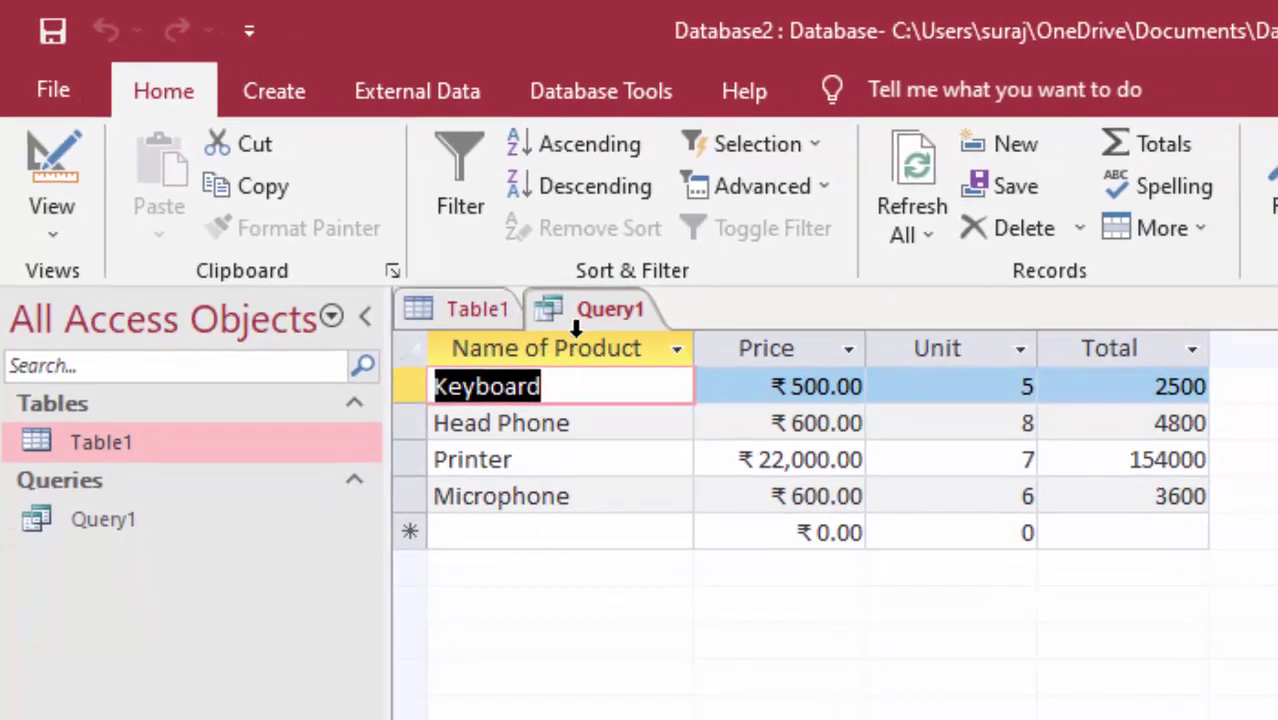
- Close the Query1 and Table1 tabs
right_click(590, 312)
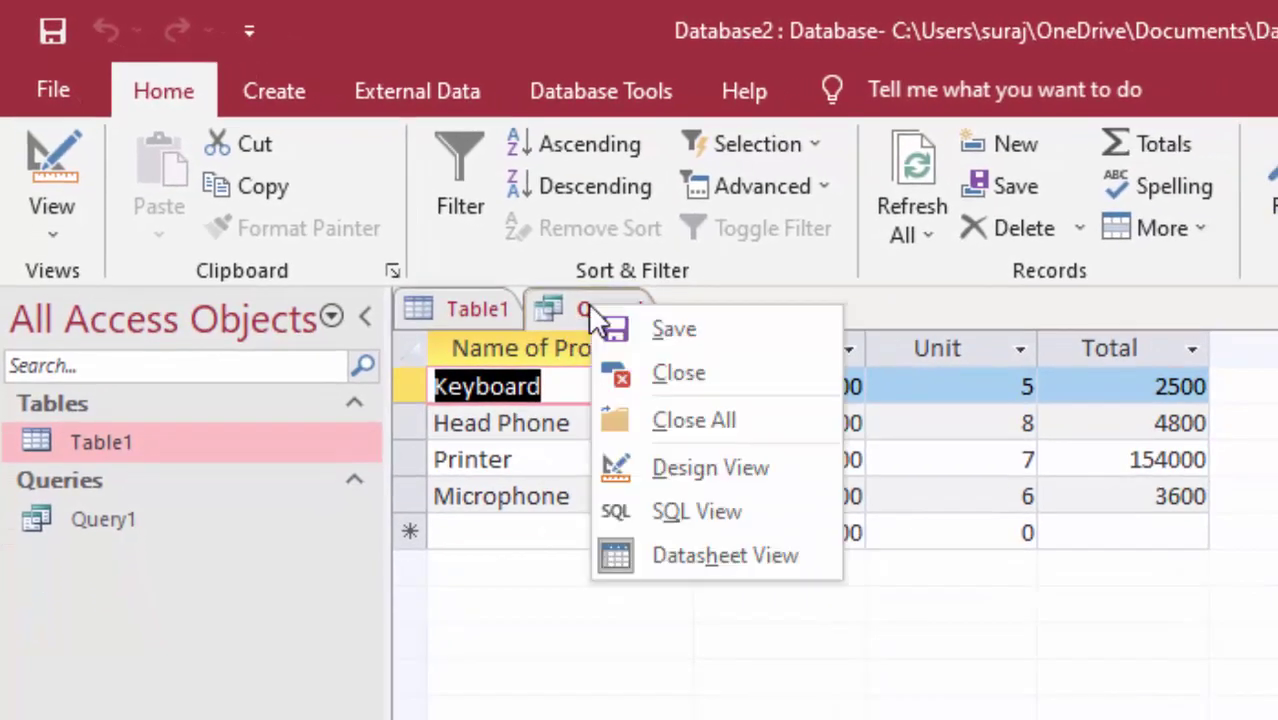
left_click(685, 374)
right_click(463, 310)
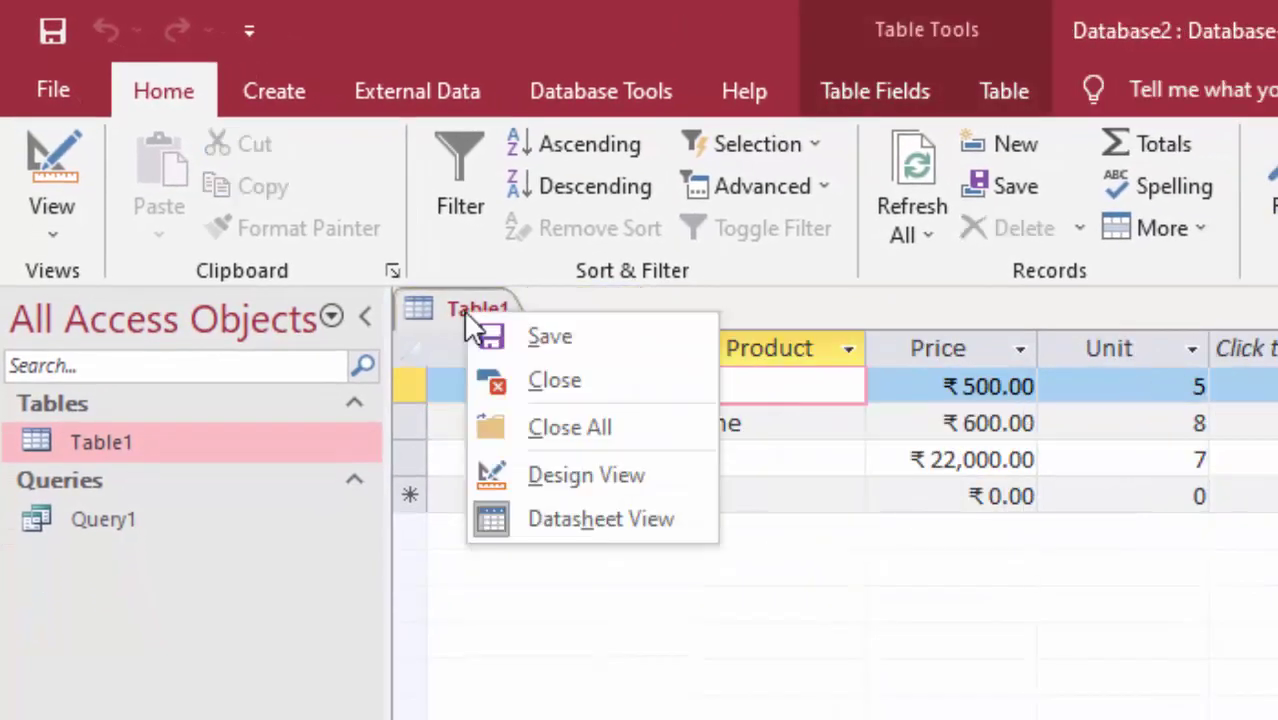
left_click(548, 382)
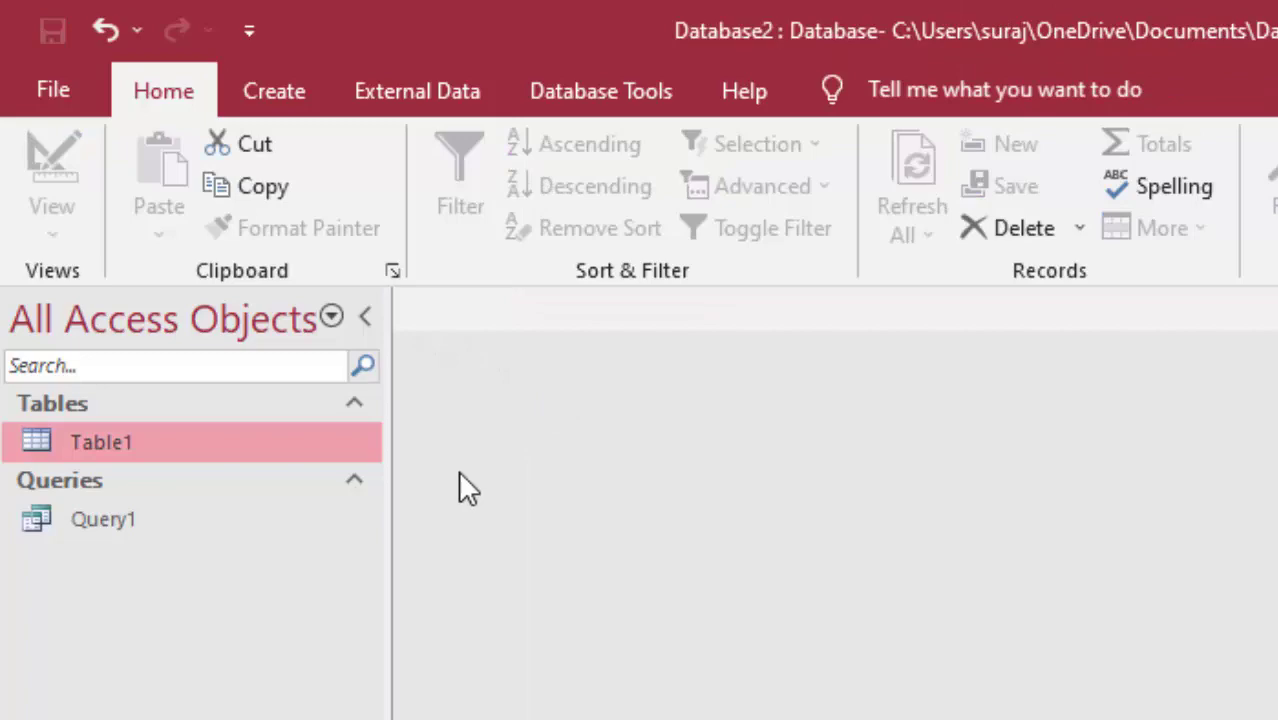
- Create a blank macro and add an OpenQuery action to it
left_click(267, 92)
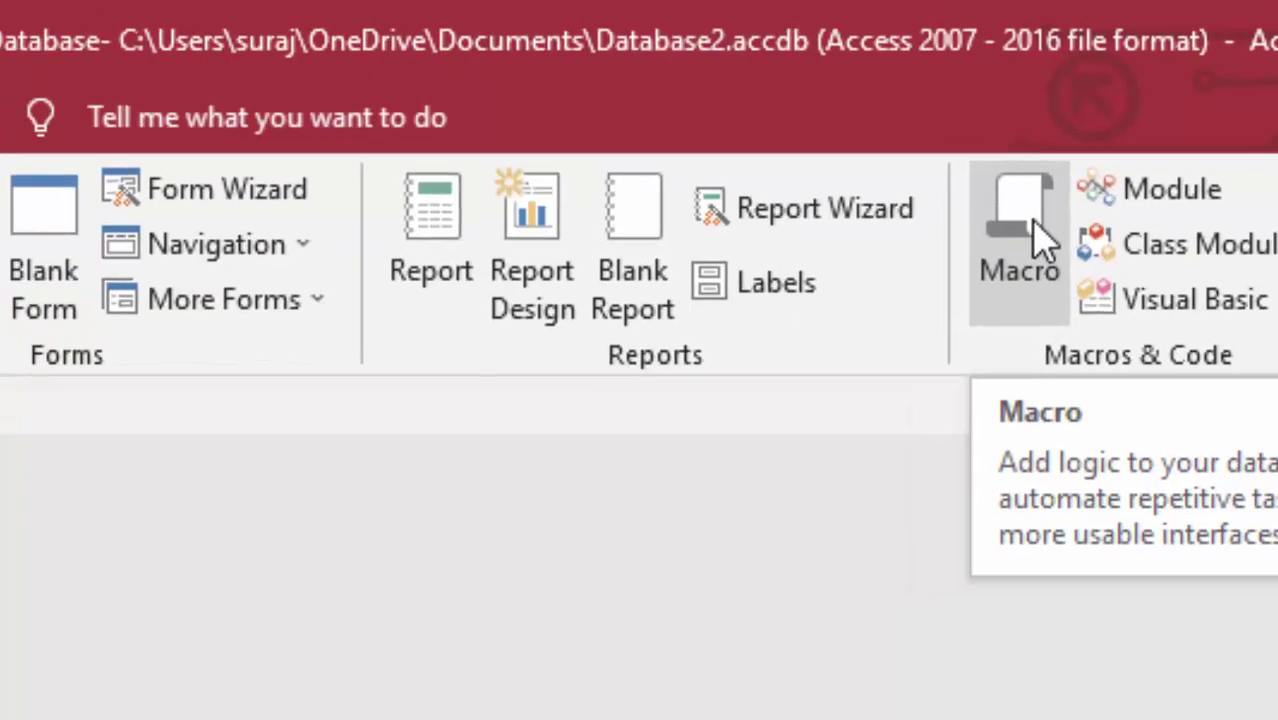
left_click(955, 240)
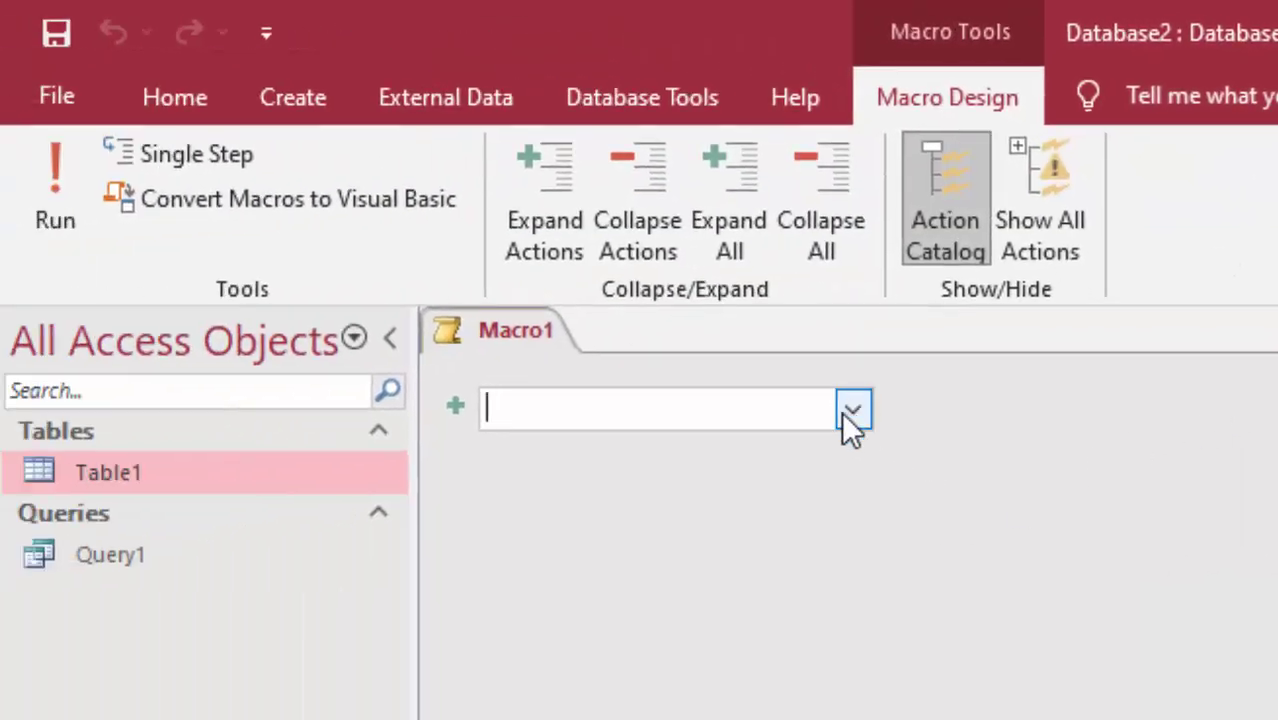
left_click(849, 410)
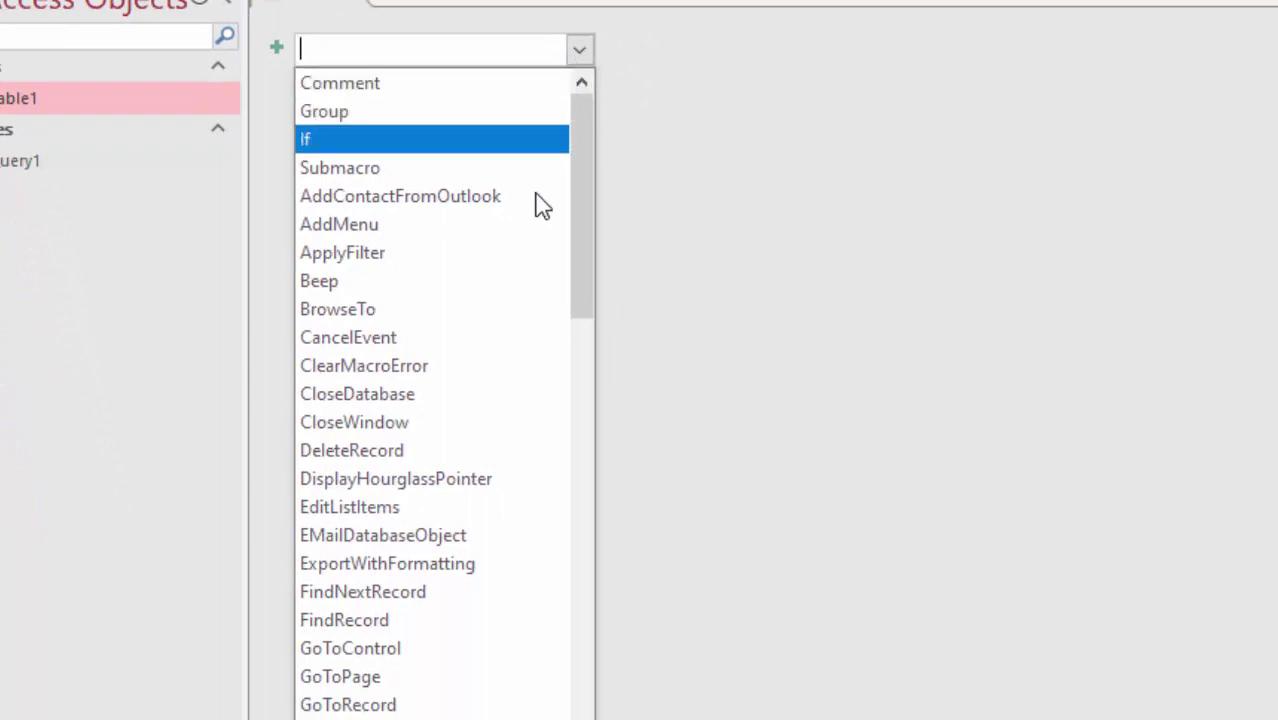
scroll(540, 205, "down", 3)
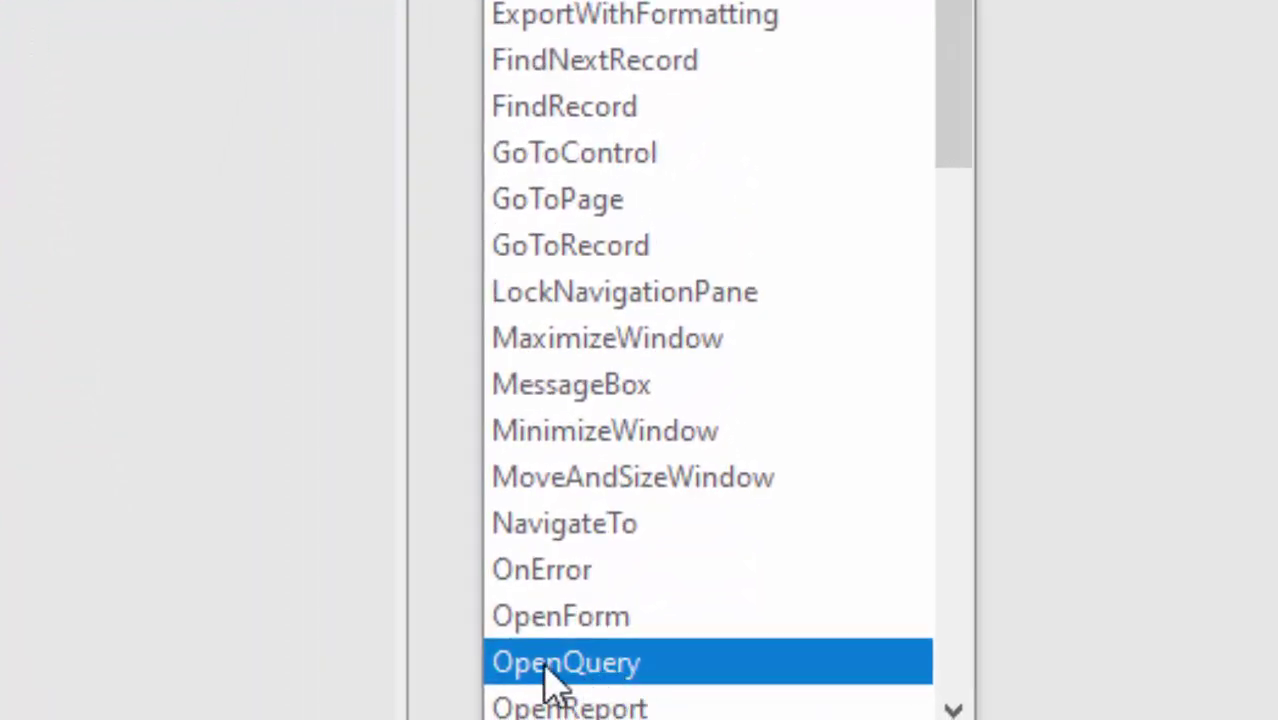
left_click(578, 663)
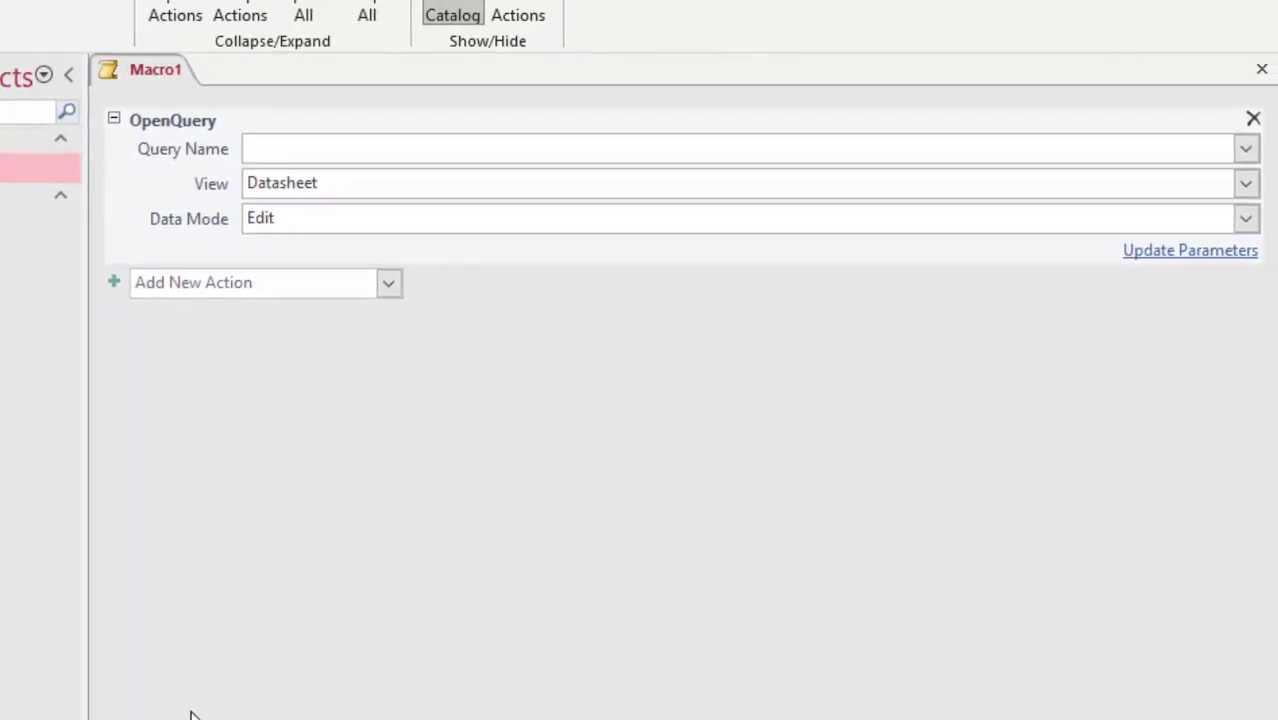
- Set the action's Query Name to Query1, then run the macro, saving it as Macro1
left_click(1240, 150)
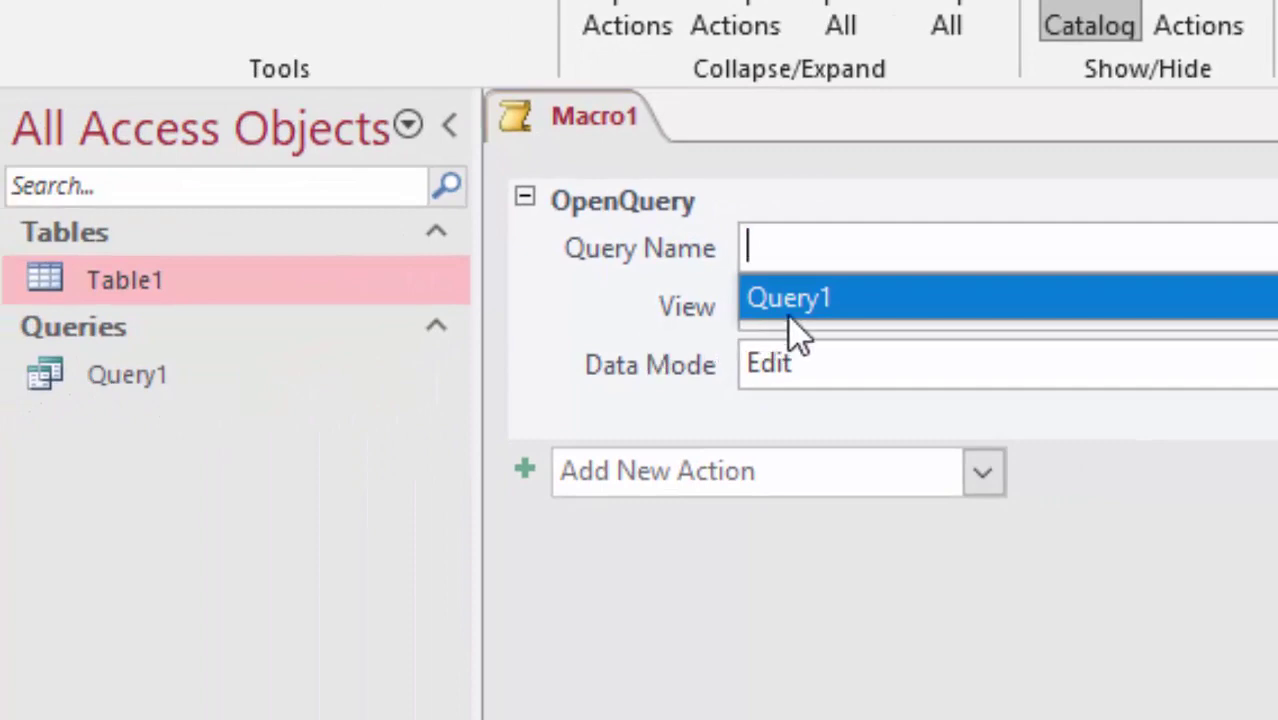
left_click(838, 303)
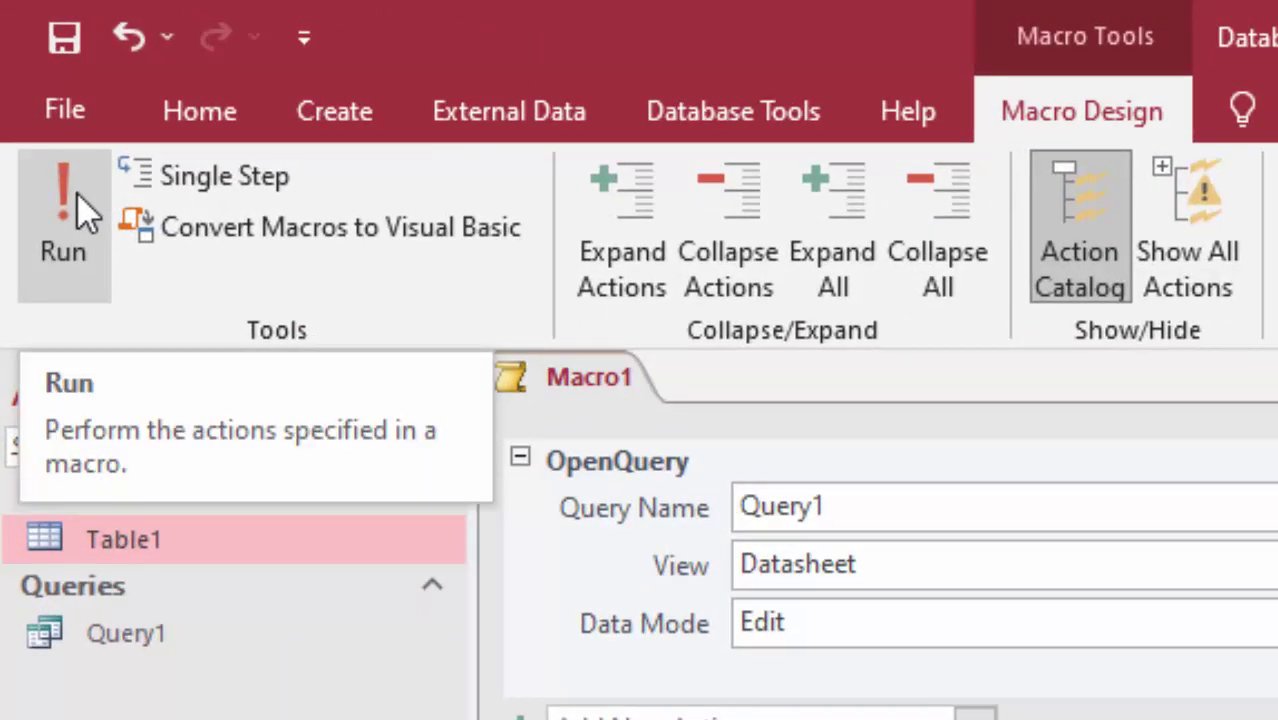
left_click(78, 195)
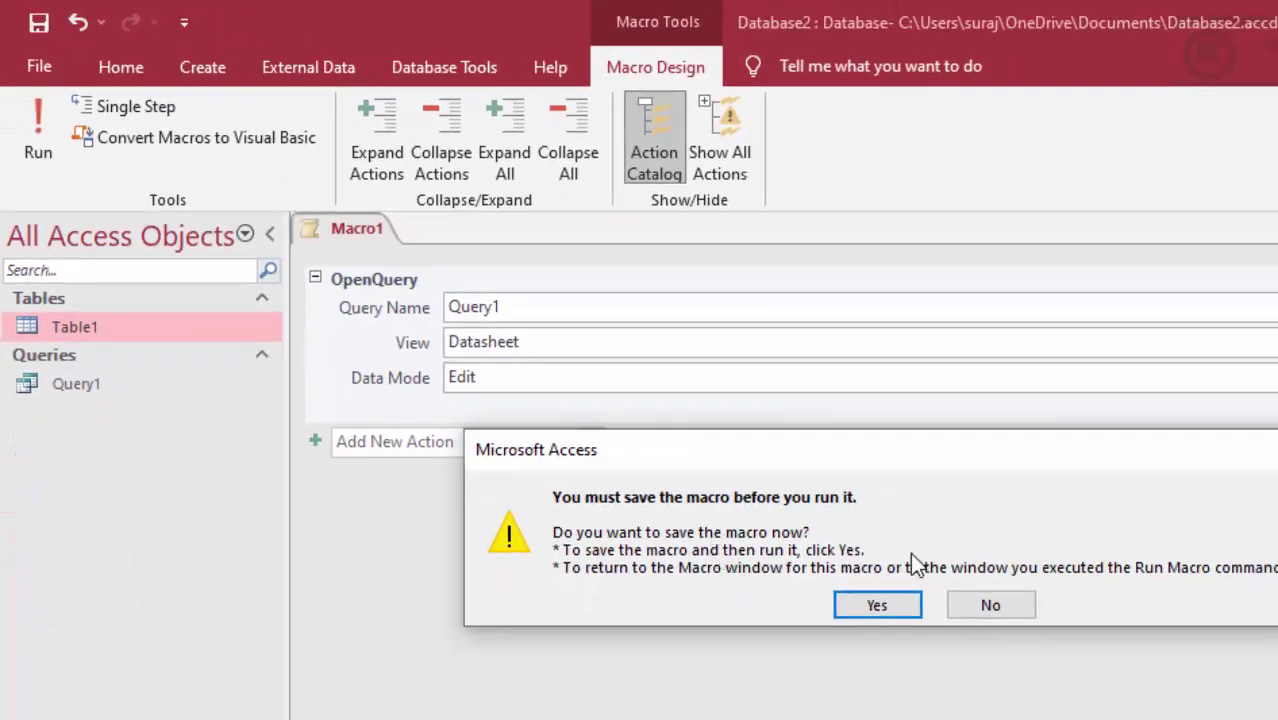
left_click(890, 611)
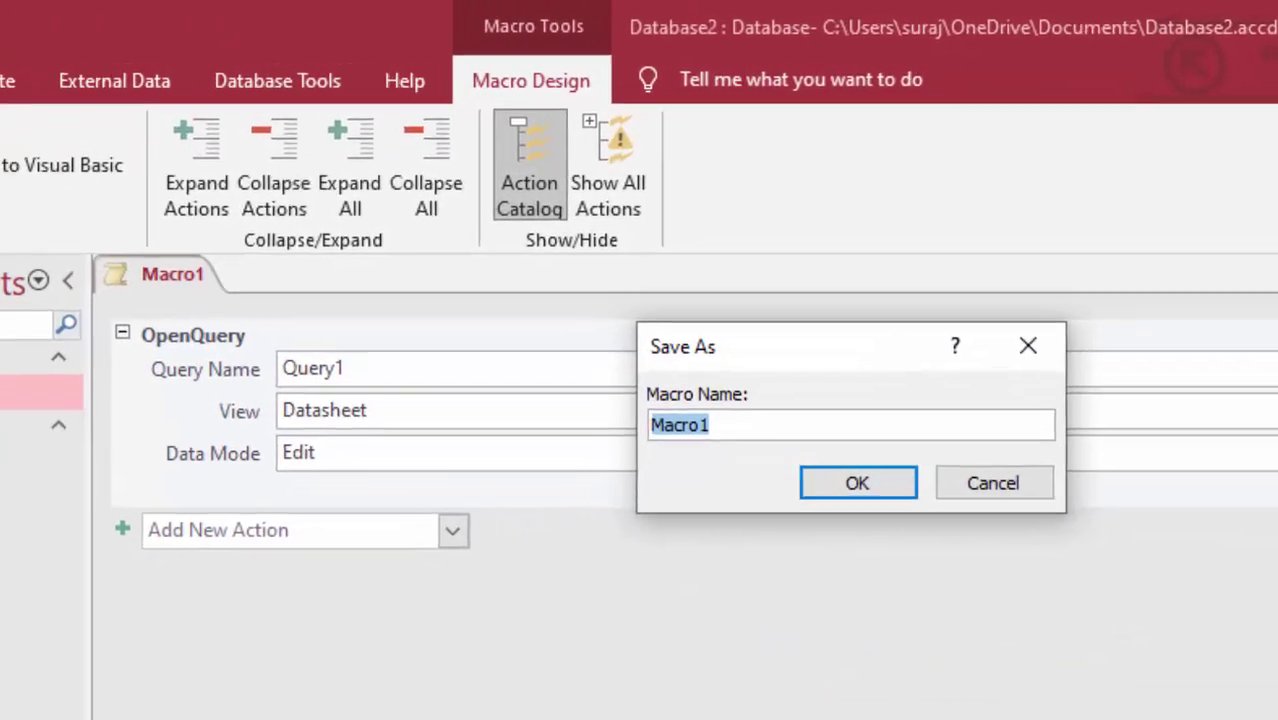
key("Return")
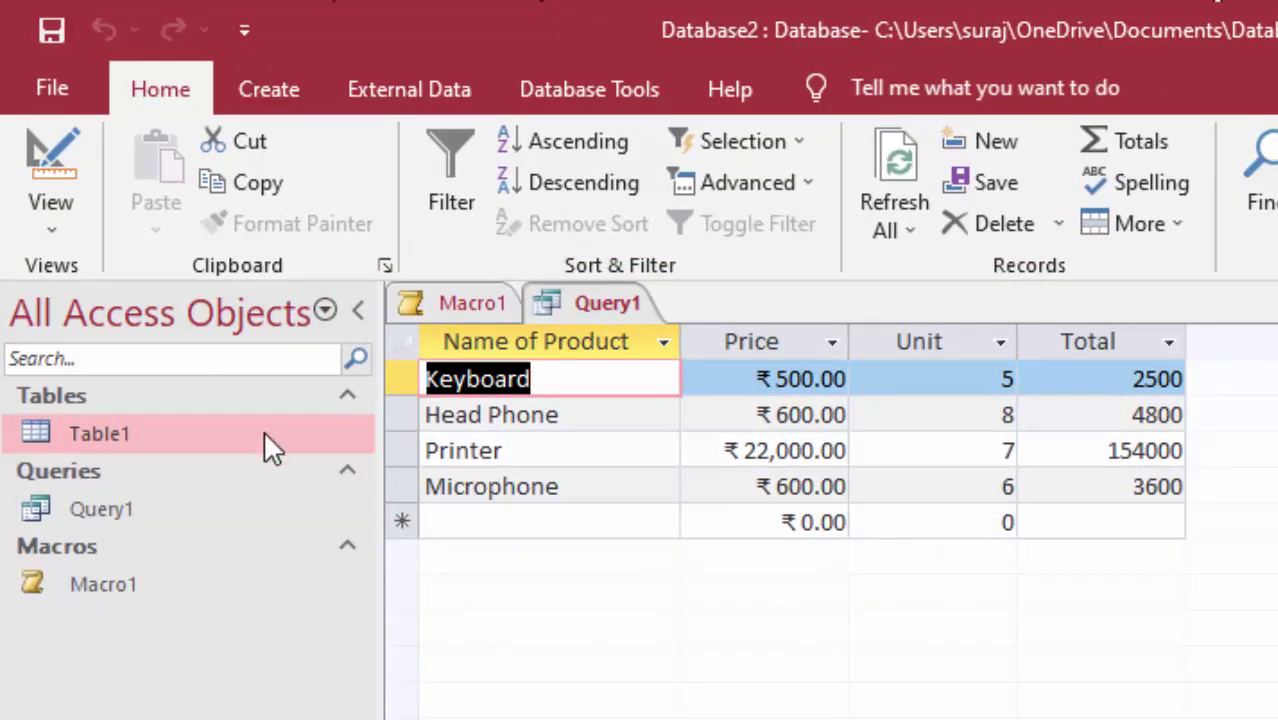
- Close the opened Query1 and run Macro1 again to reopen the query
left_click(144, 500)
right_click(145, 498)
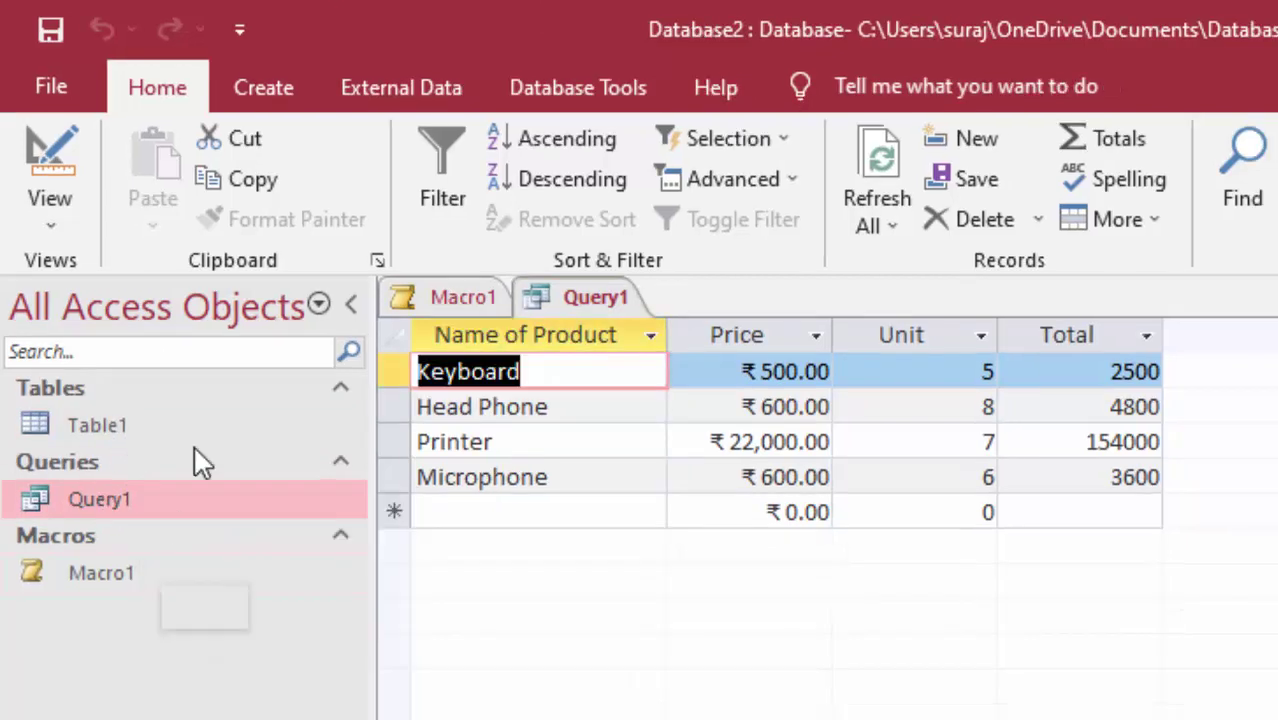
right_click(592, 298)
left_click(645, 368)
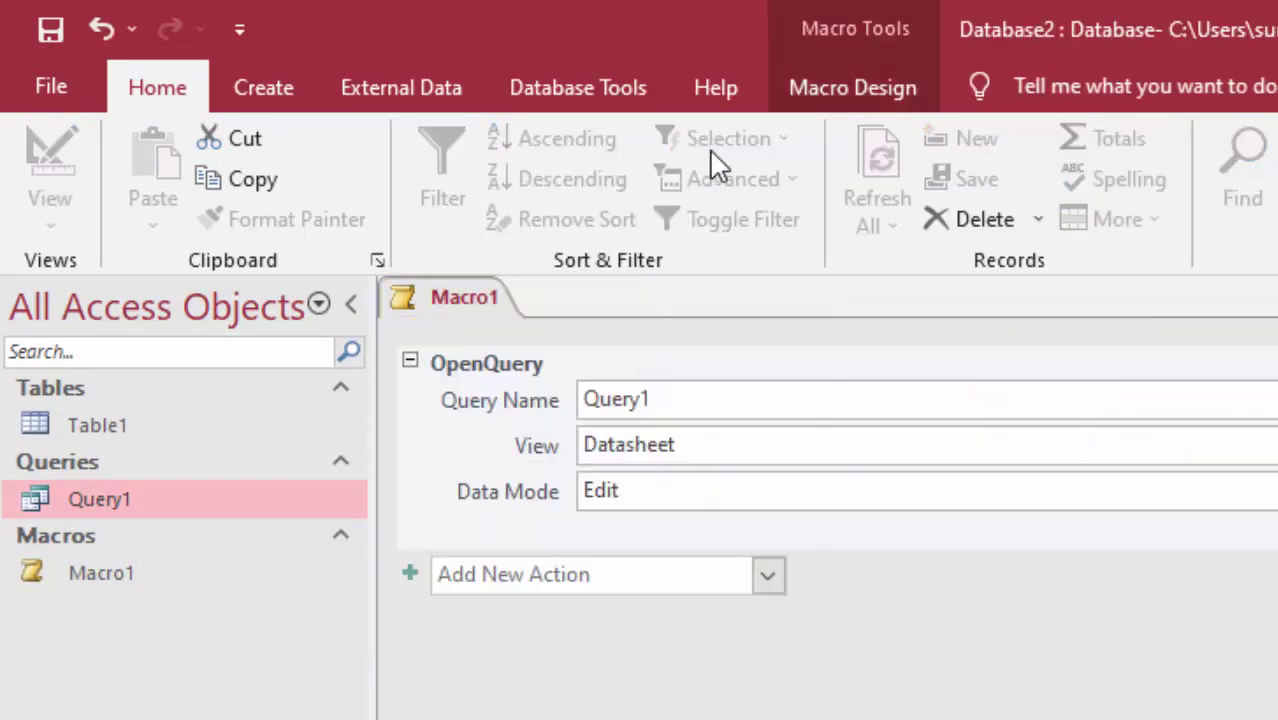
left_click(800, 90)
left_click(53, 157)
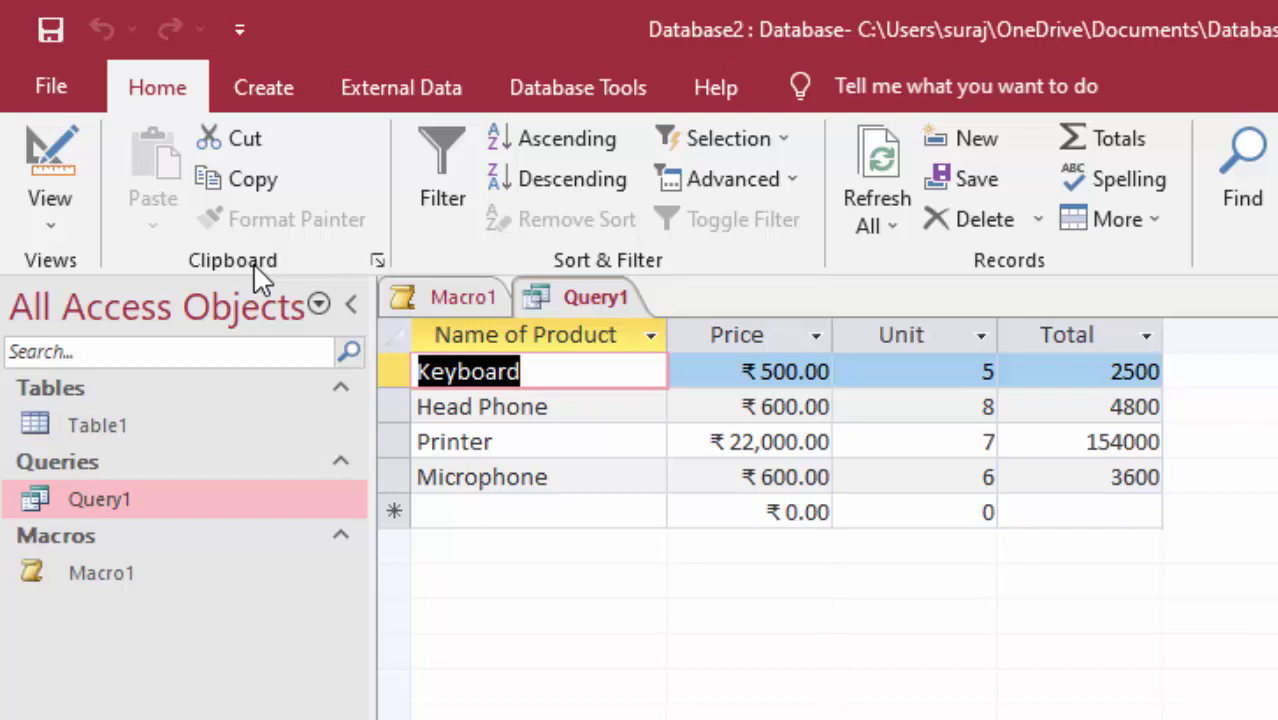
- Use the Form Wizard to build a form from all four Query1 fields, titled Form
left_click(285, 105)
left_click_drag(548, 477, 520, 477)
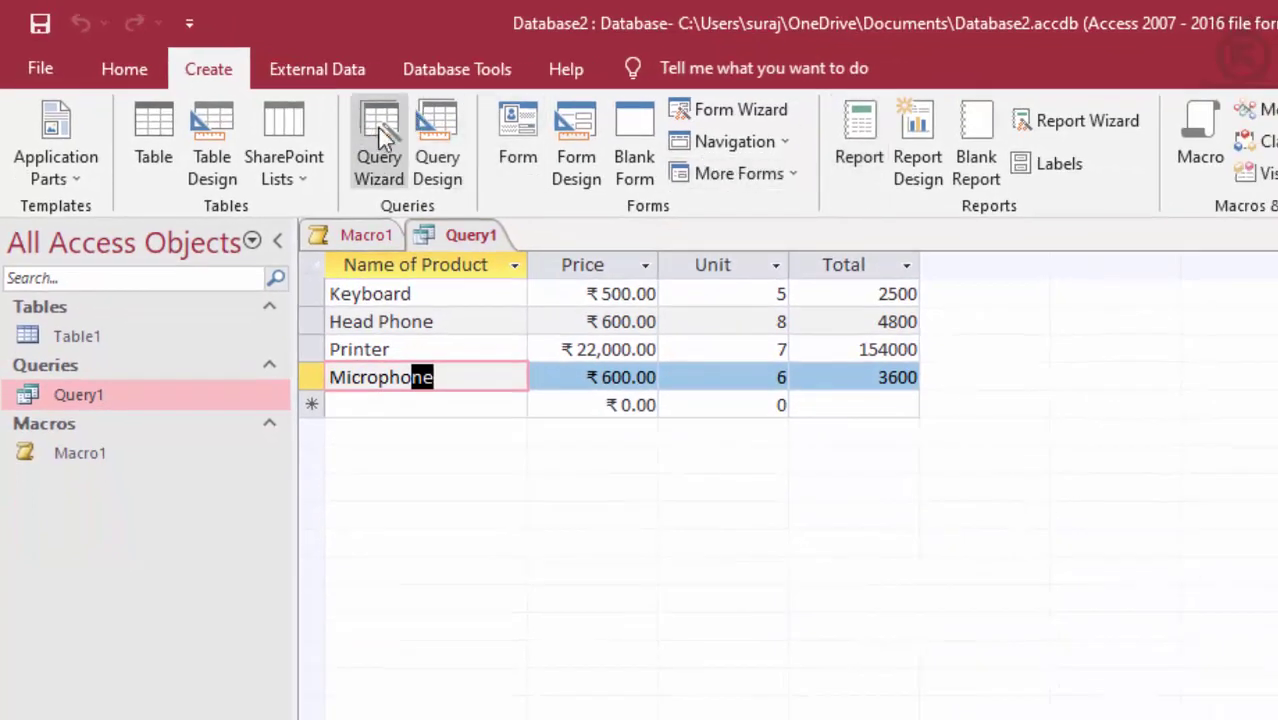
left_click(750, 112)
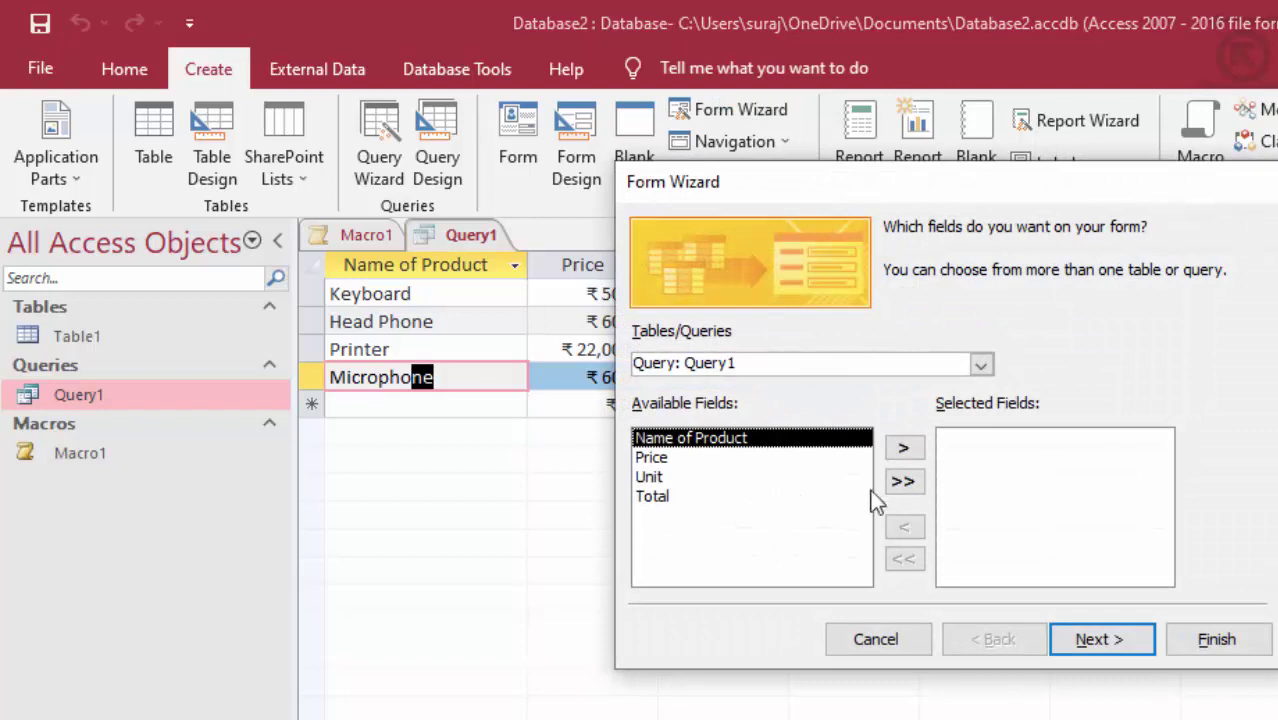
left_click(903, 483)
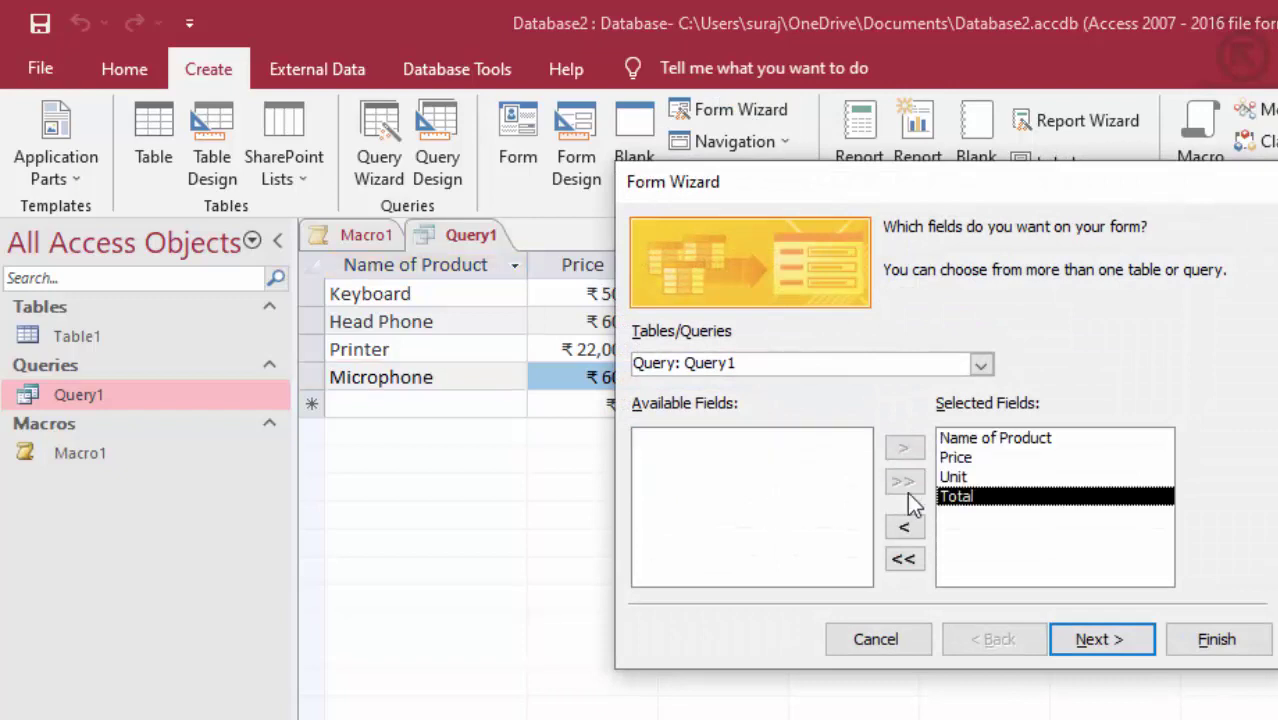
left_click(1102, 648)
left_click(1104, 649)
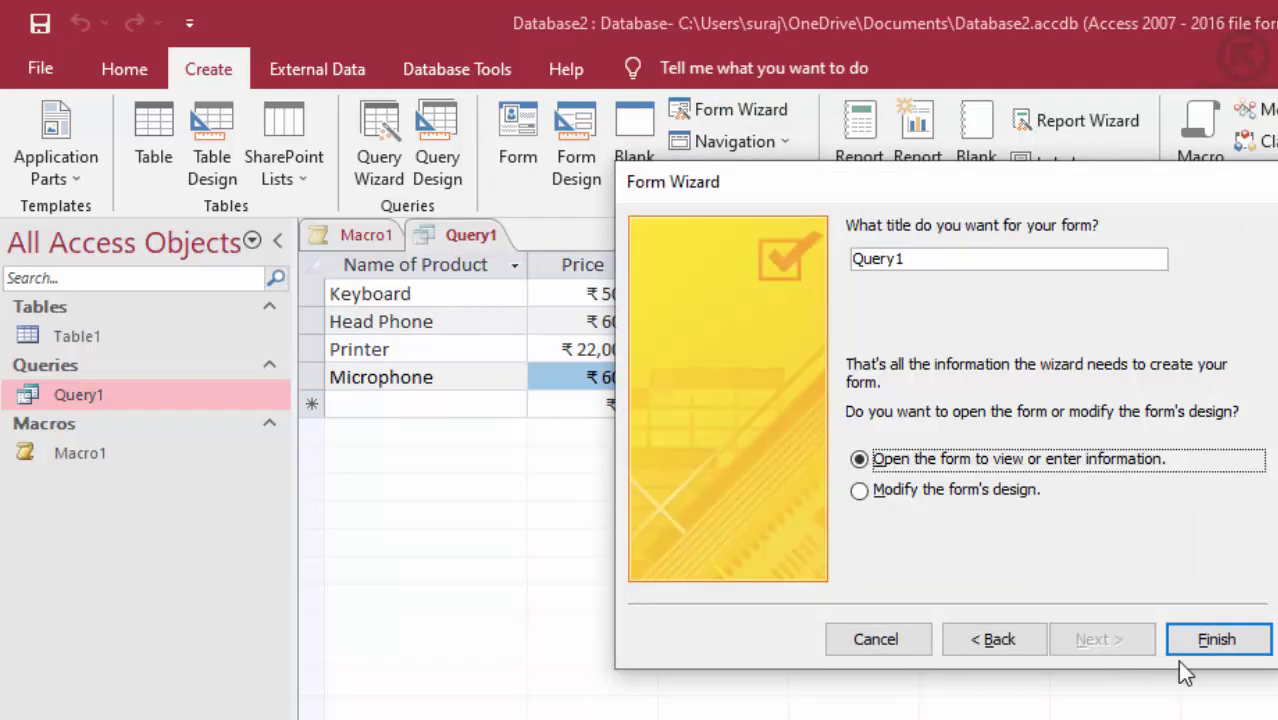
left_click(960, 259)
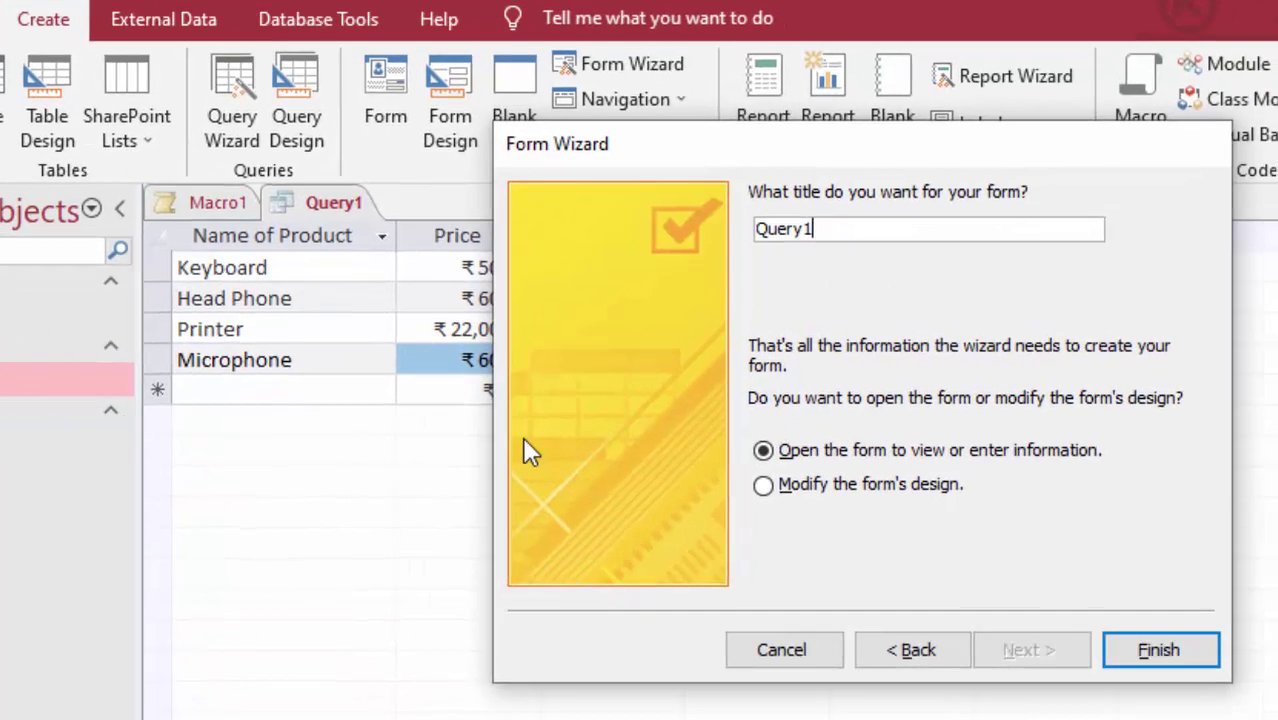
key("BackSpace")
key("BackSpace")
key("BackSpace")
key("BackSpace")
key("BackSpace")
type("Form")
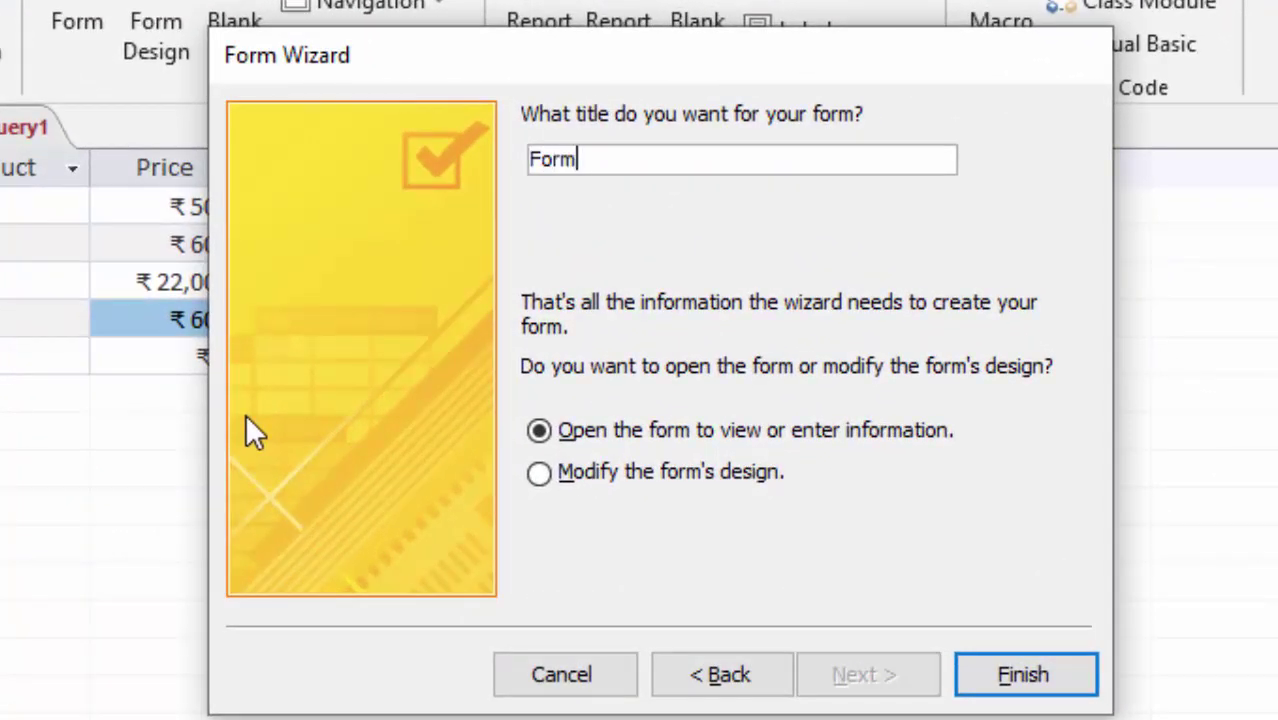
key("Return")
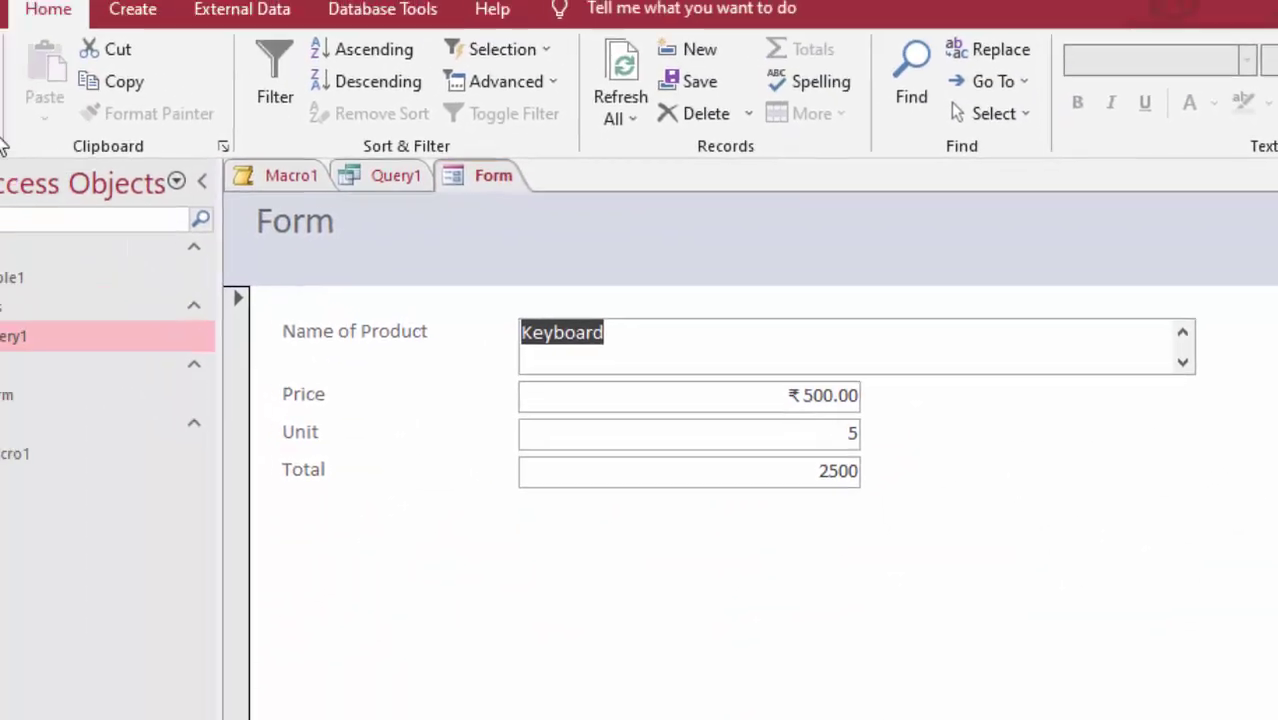
- In Design view, narrow the Name of Product text box and make the Detail section taller
left_click(38, 143)
left_click(95, 322)
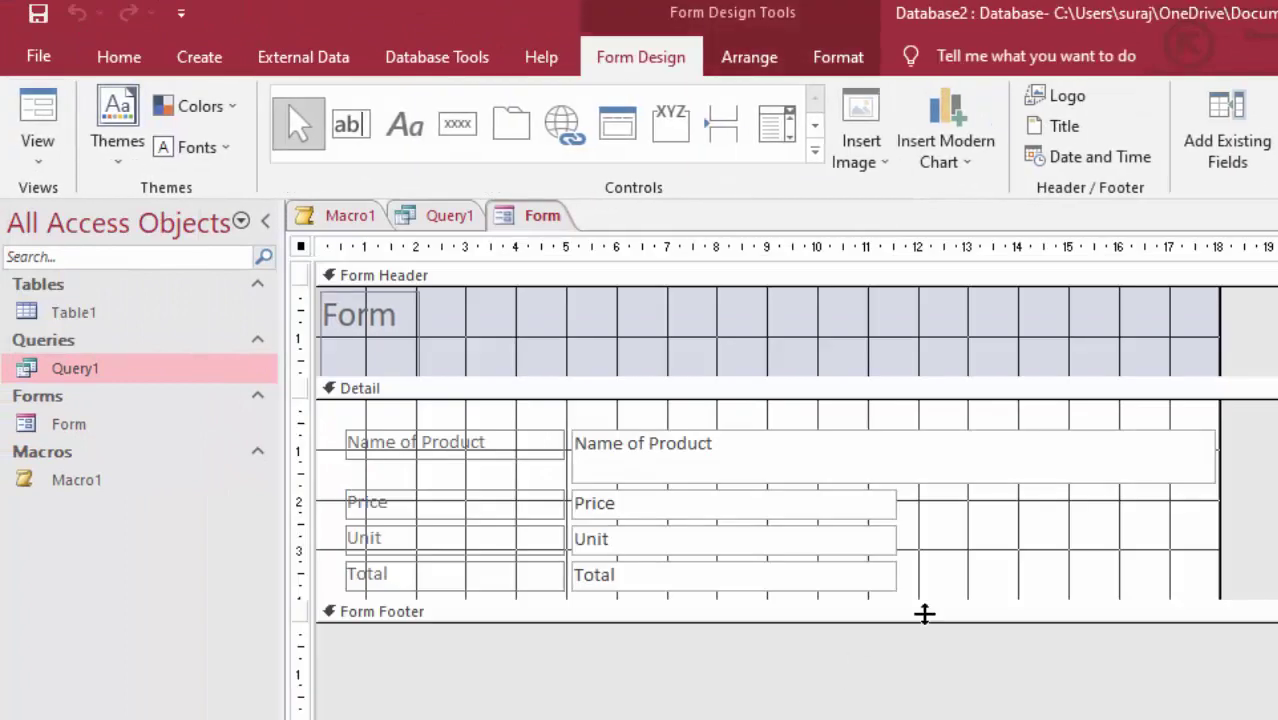
left_click(1025, 478)
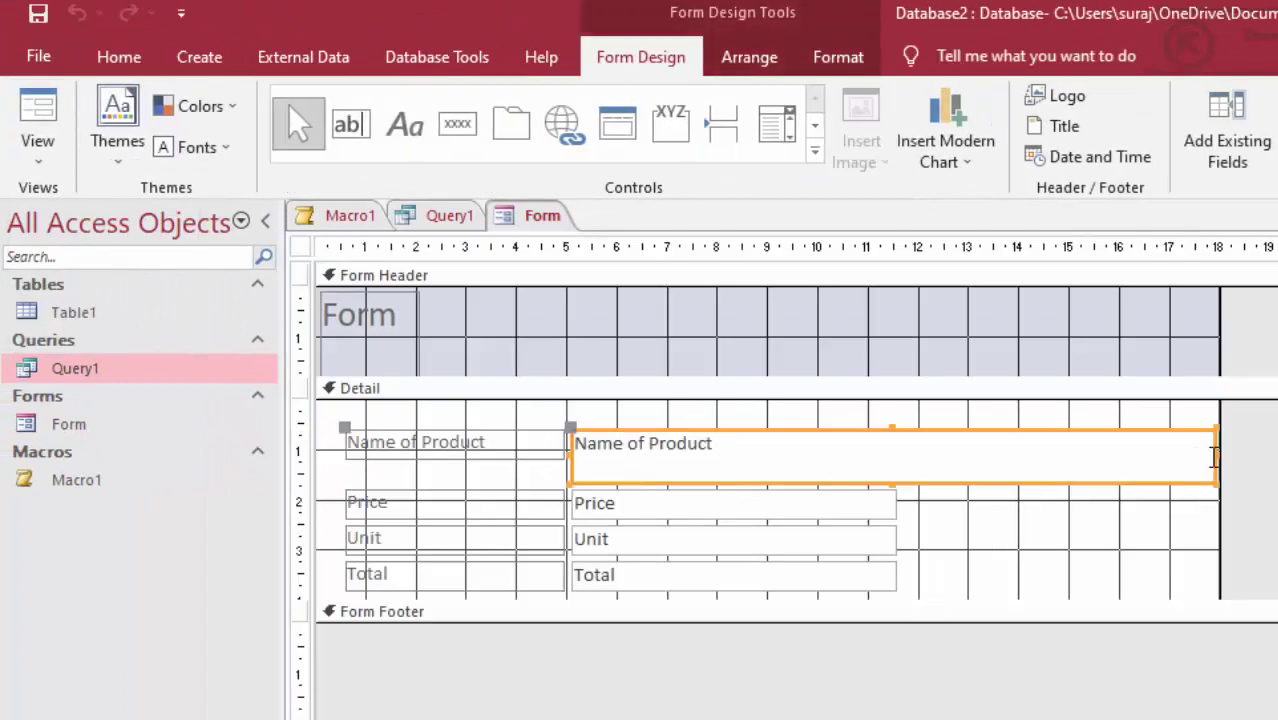
left_click_drag(1214, 456, 884, 472)
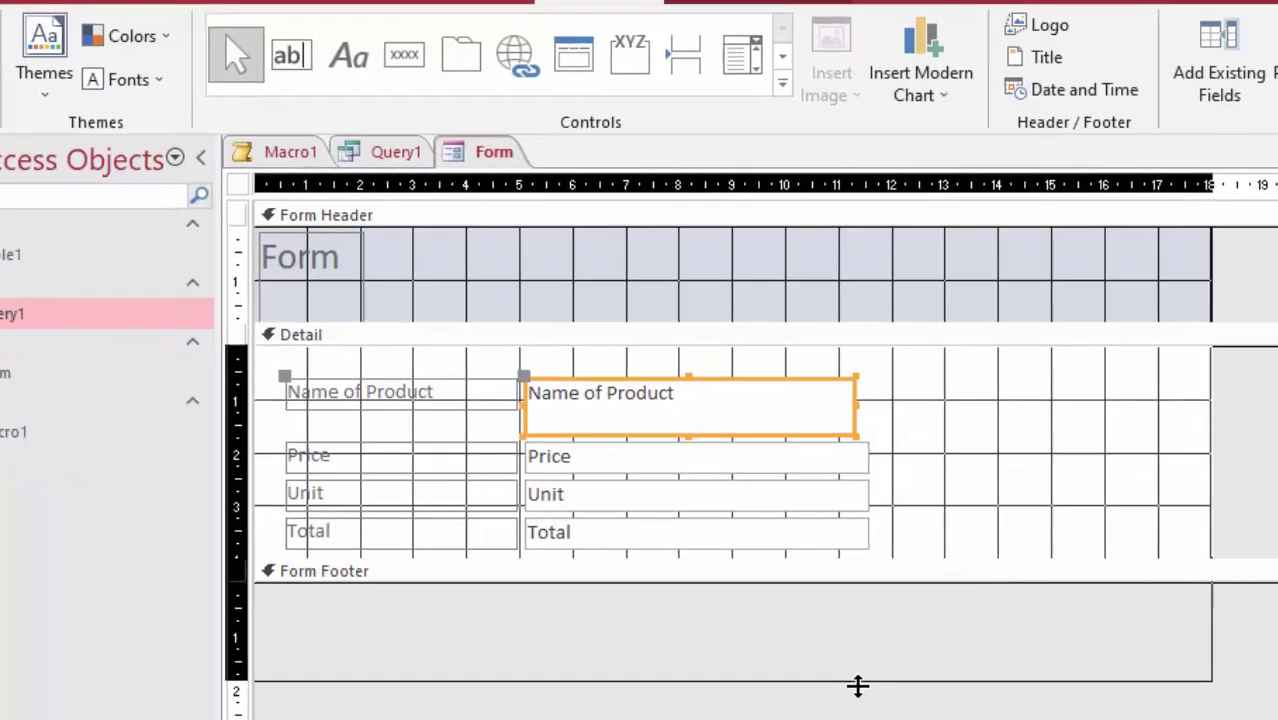
left_click_drag(872, 611, 866, 712)
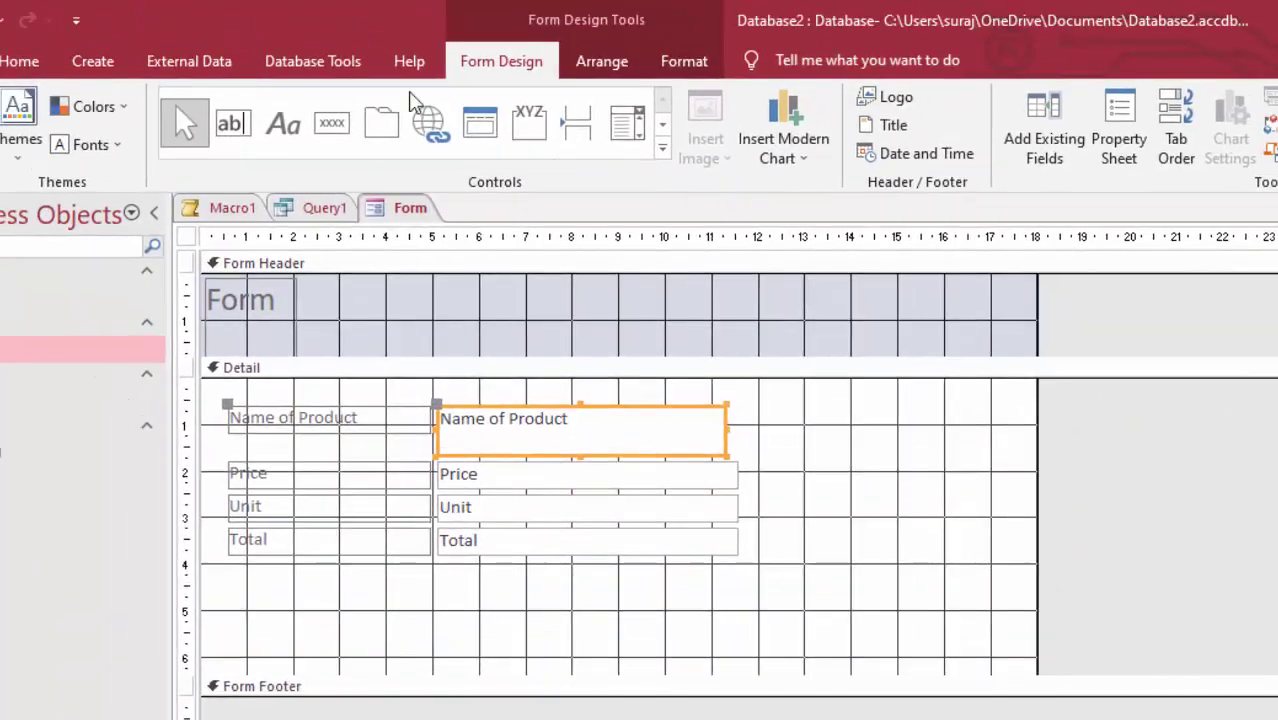
- Draw a command button below Total that runs Macro1, captioned 'Run Macro'
left_click(294, 15)
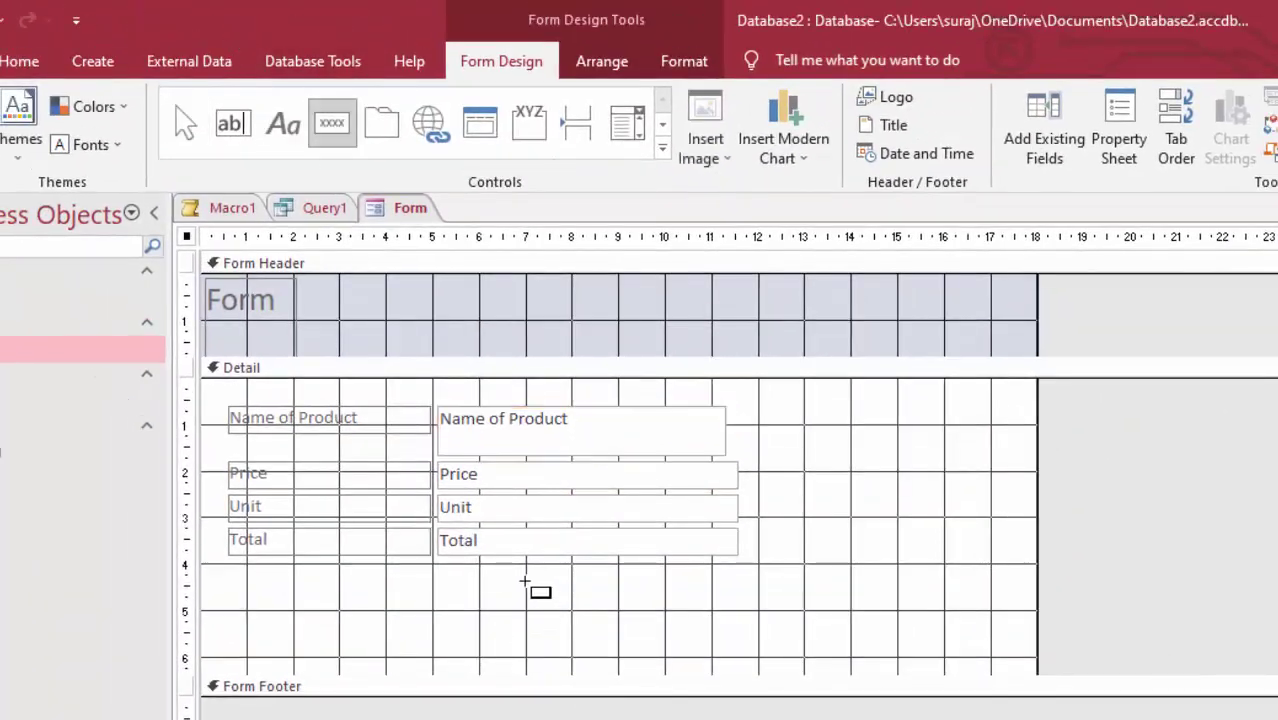
left_click_drag(526, 583, 681, 624)
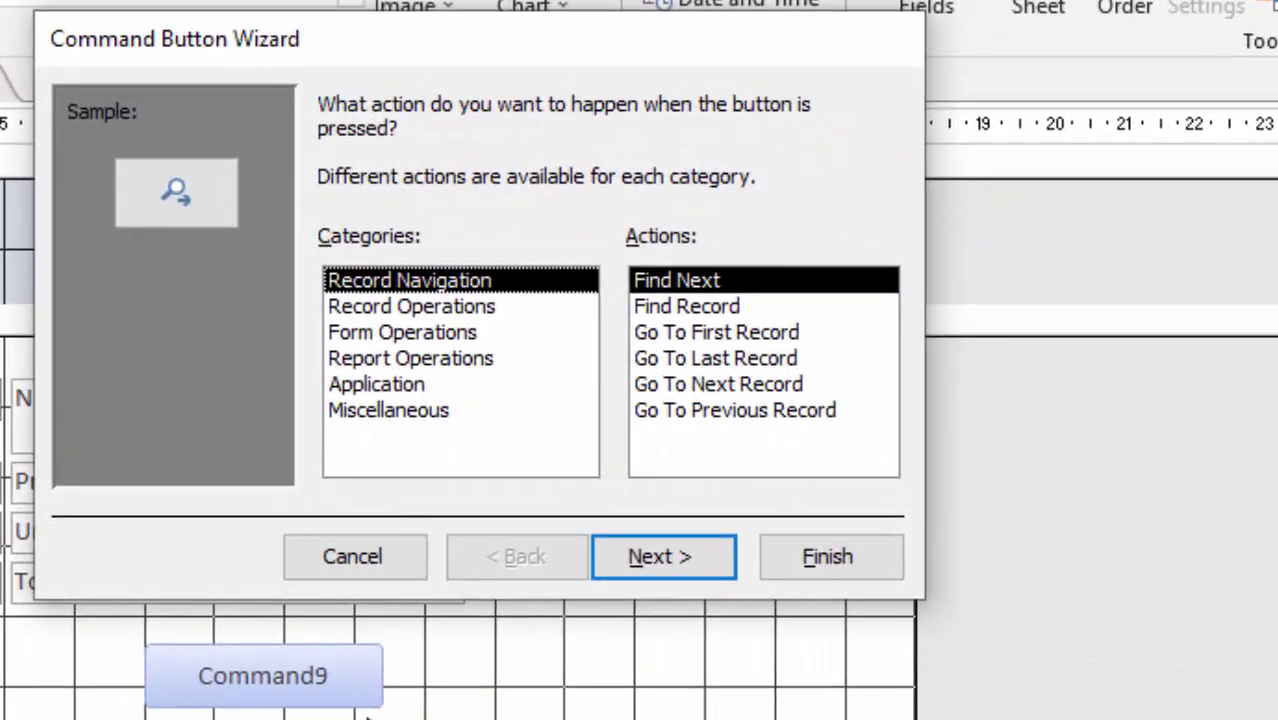
left_click(390, 418)
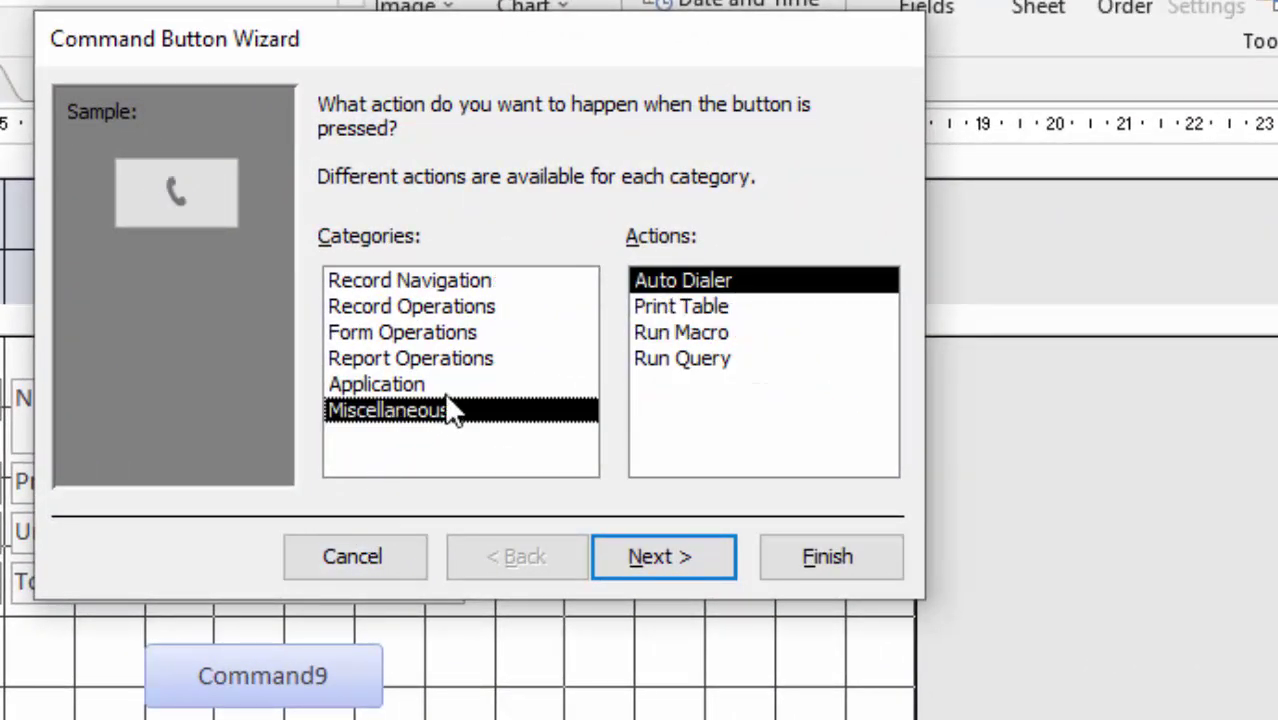
left_click(680, 336)
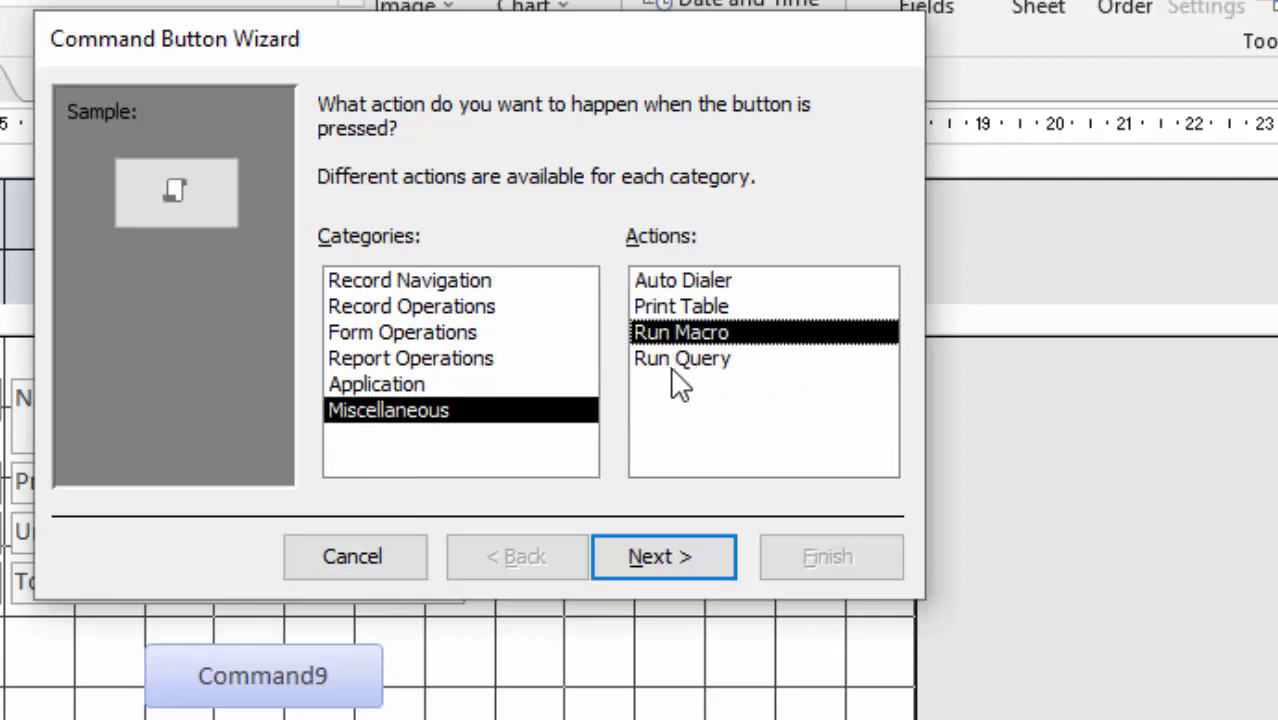
left_click(692, 558)
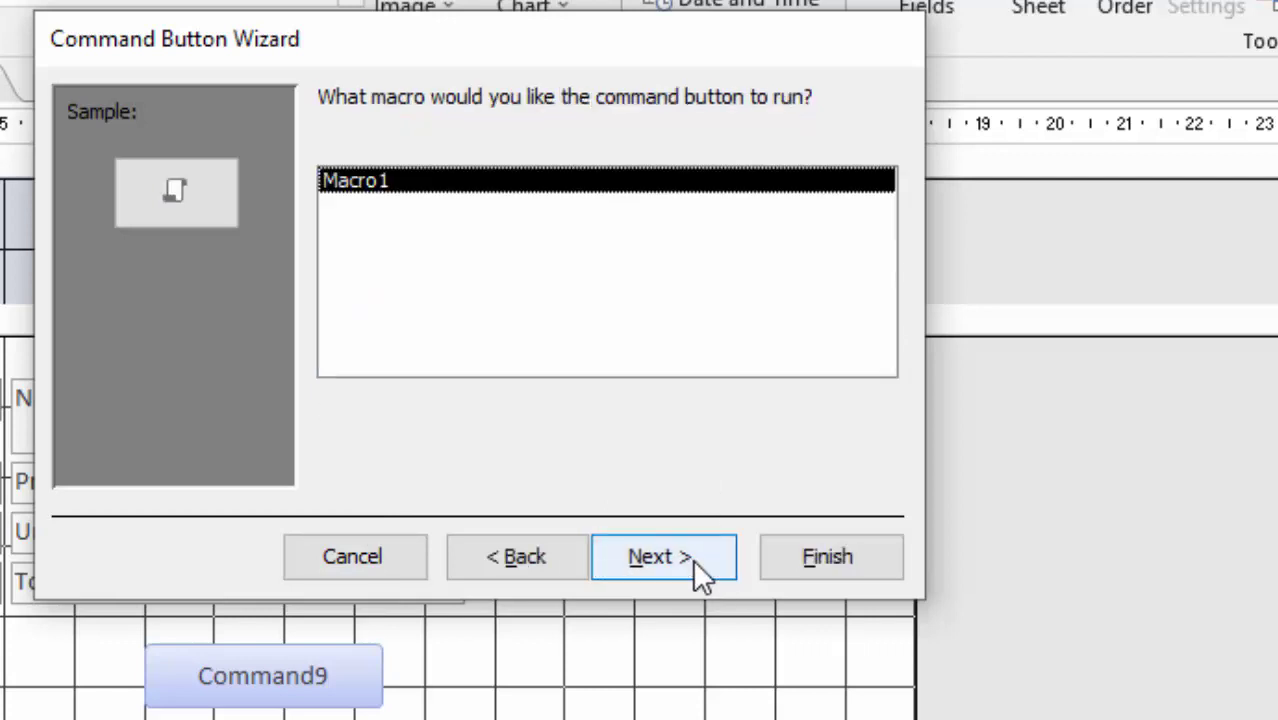
left_click(692, 558)
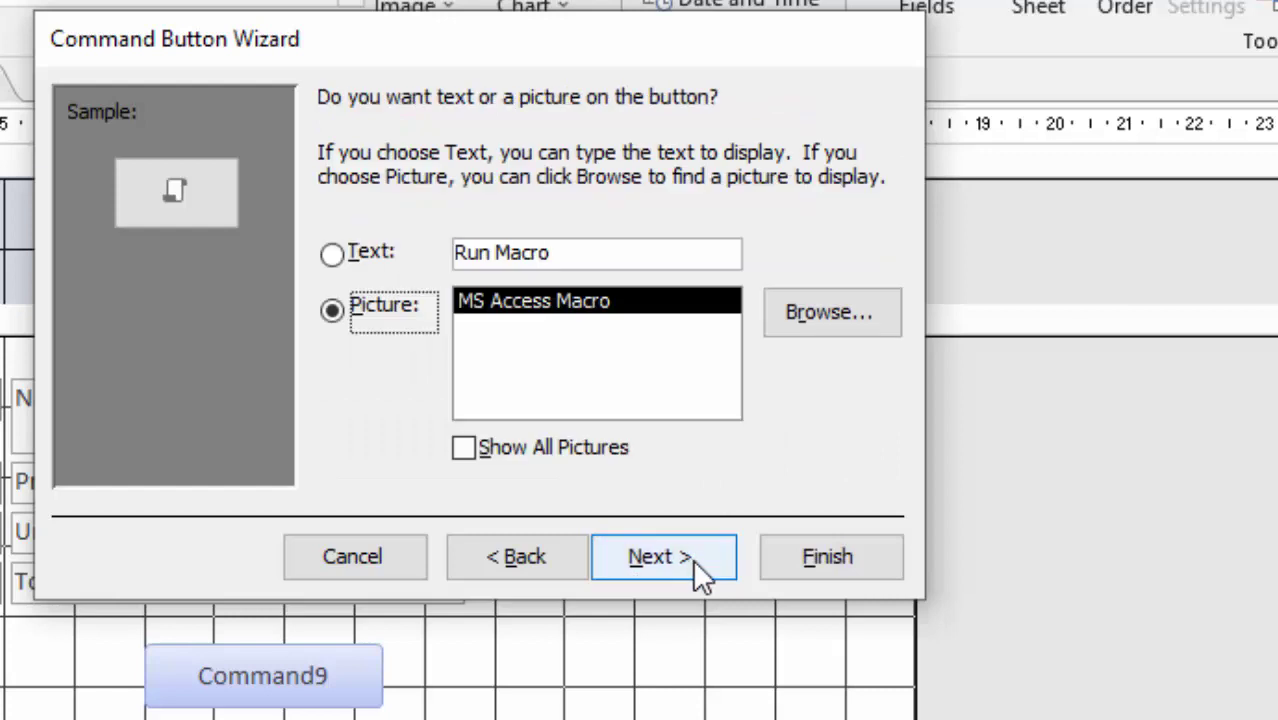
left_click(378, 262)
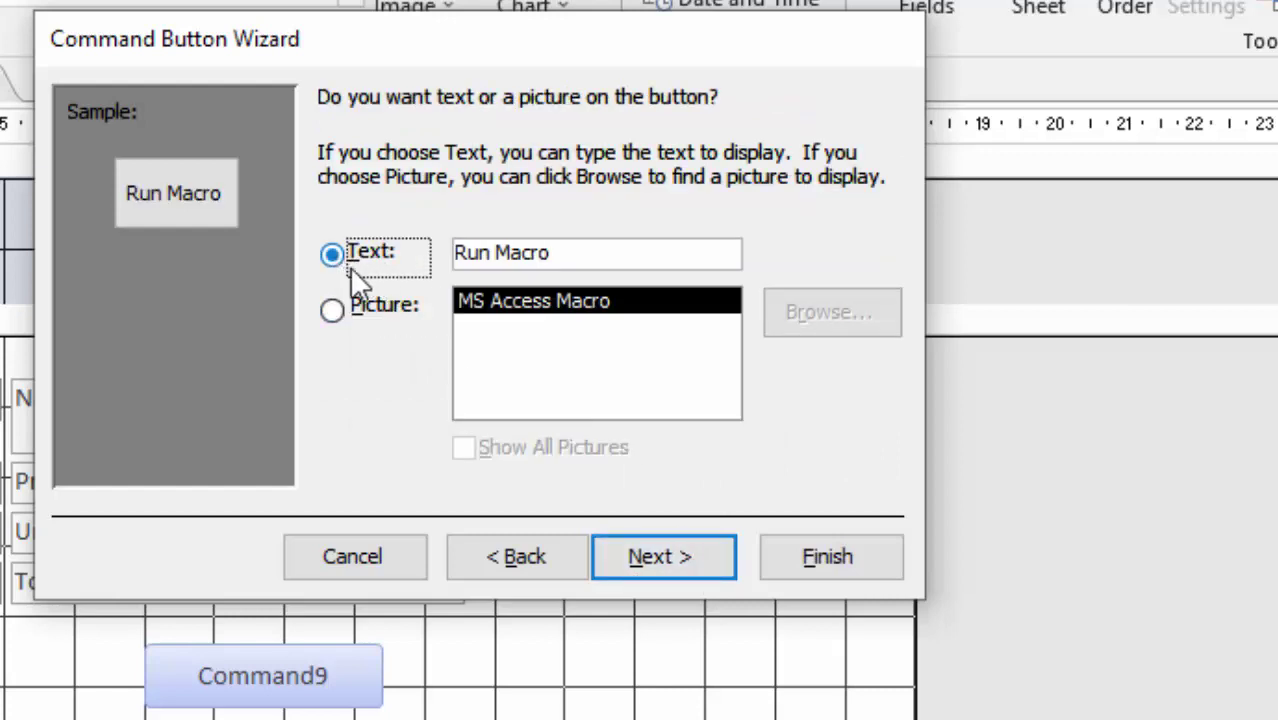
left_click(678, 550)
left_click(806, 553)
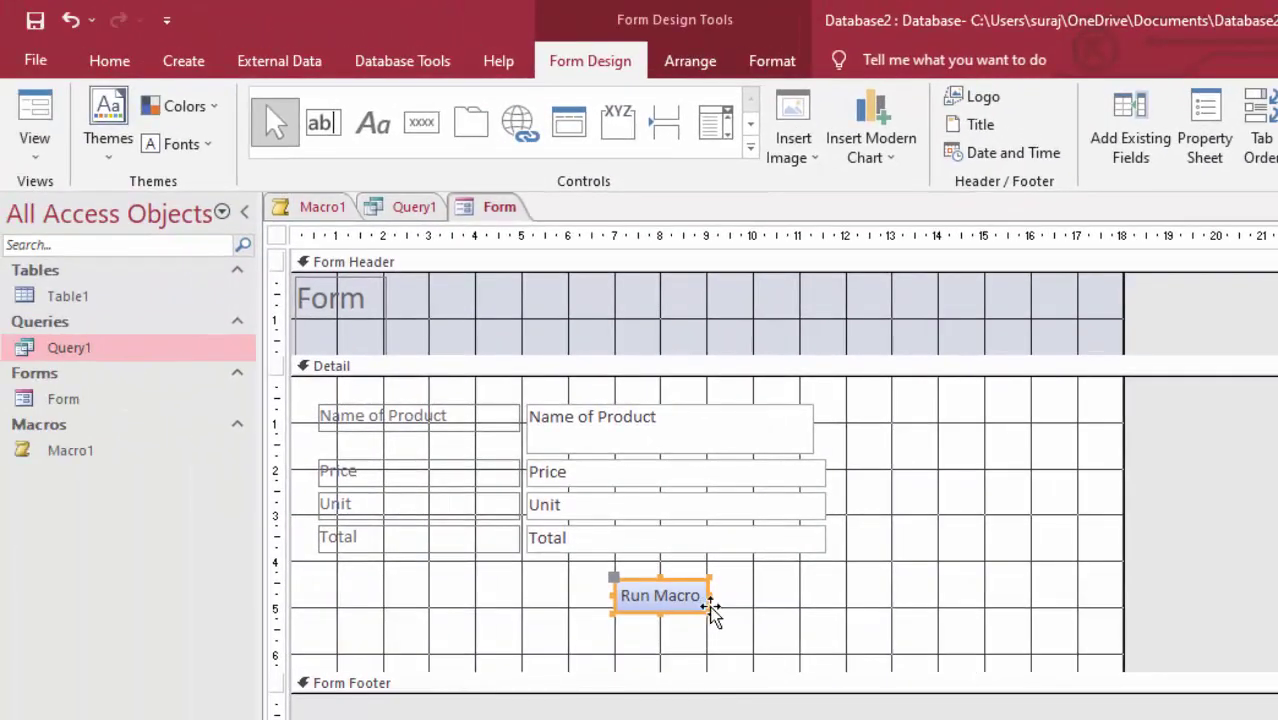
- Enlarge the Run Macro button and give the Detail section a peach background
left_click_drag(706, 611, 746, 622)
left_click(947, 539)
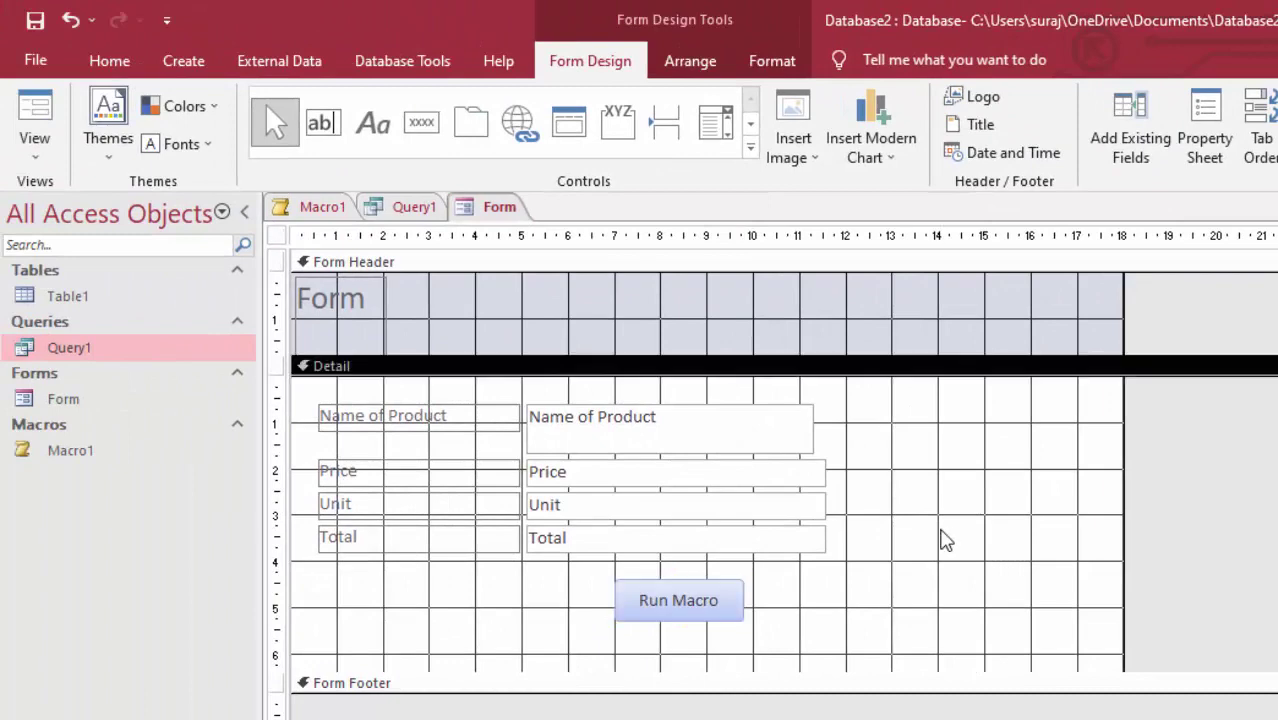
left_click(121, 70)
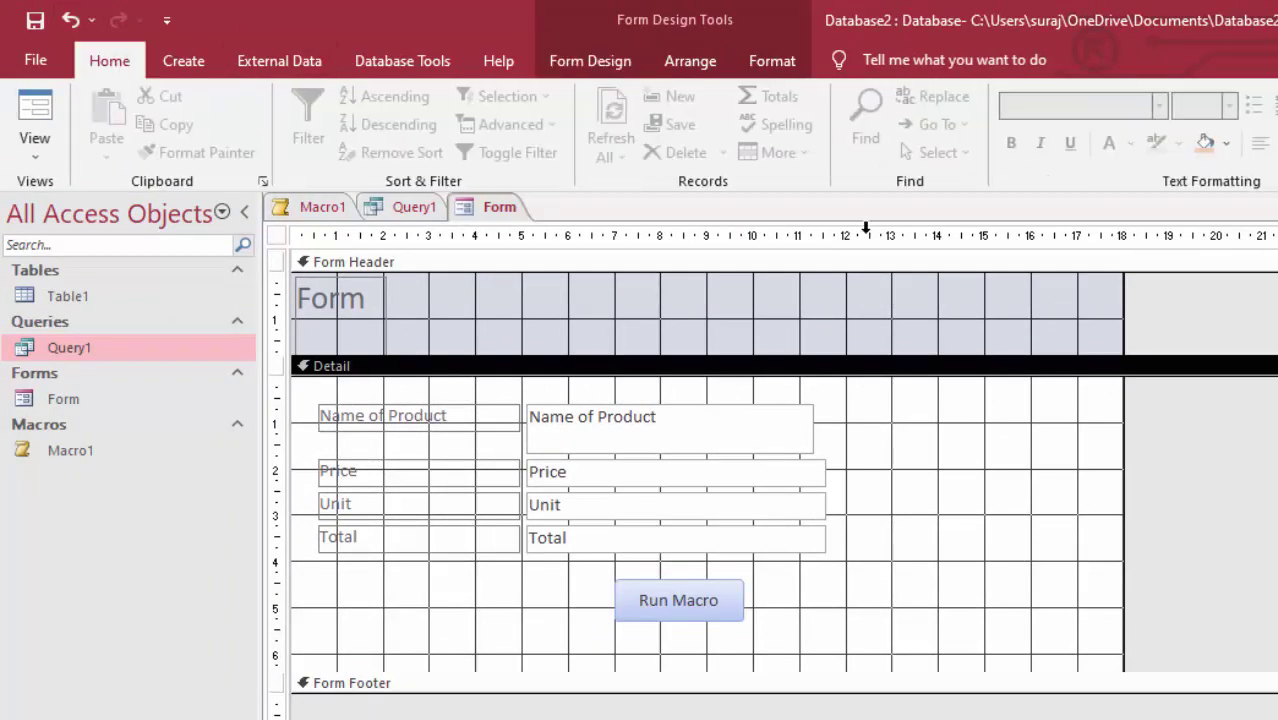
left_click(1205, 145)
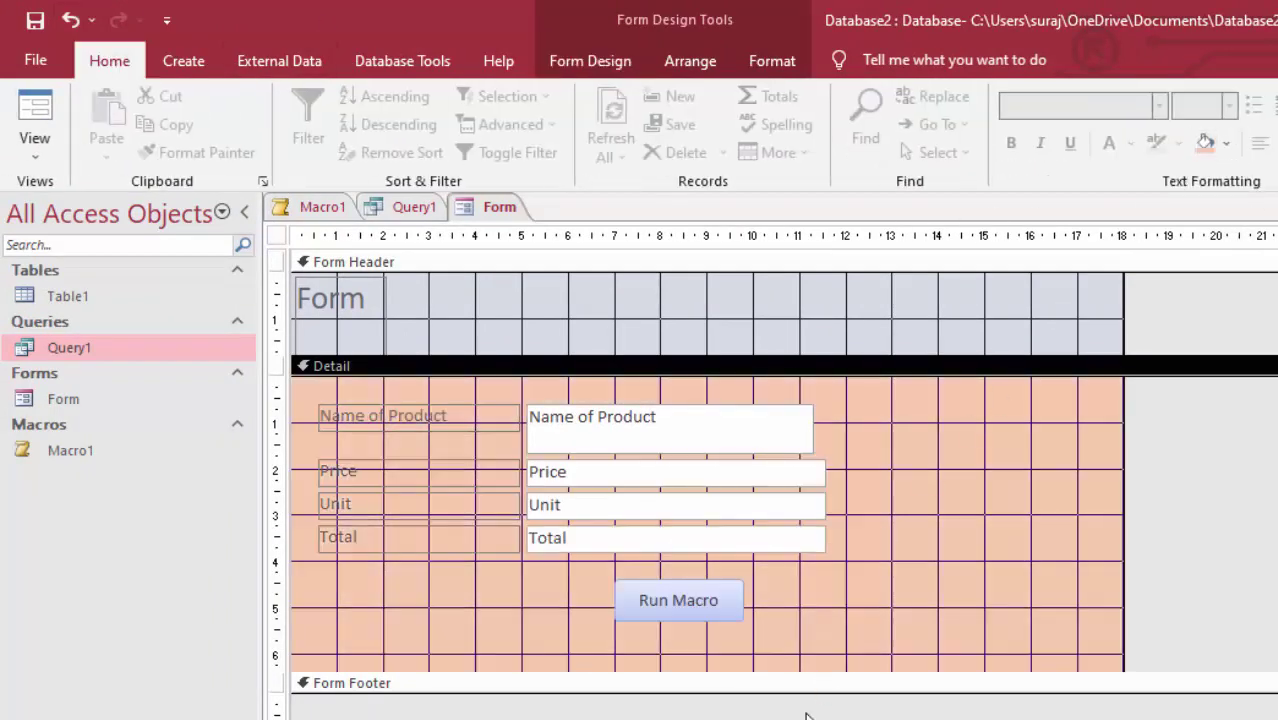
- Make all Detail controls bold with black font, then view the form with its data
left_click_drag(793, 661, 240, 354)
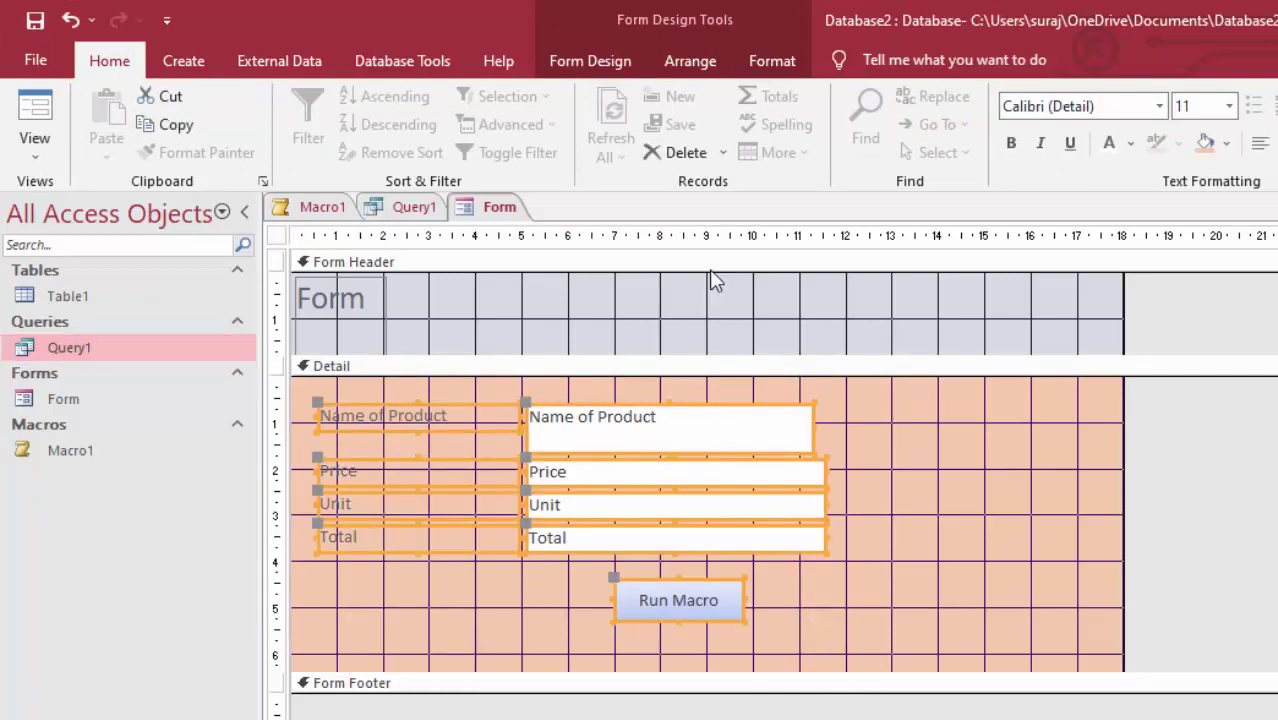
left_click(1011, 150)
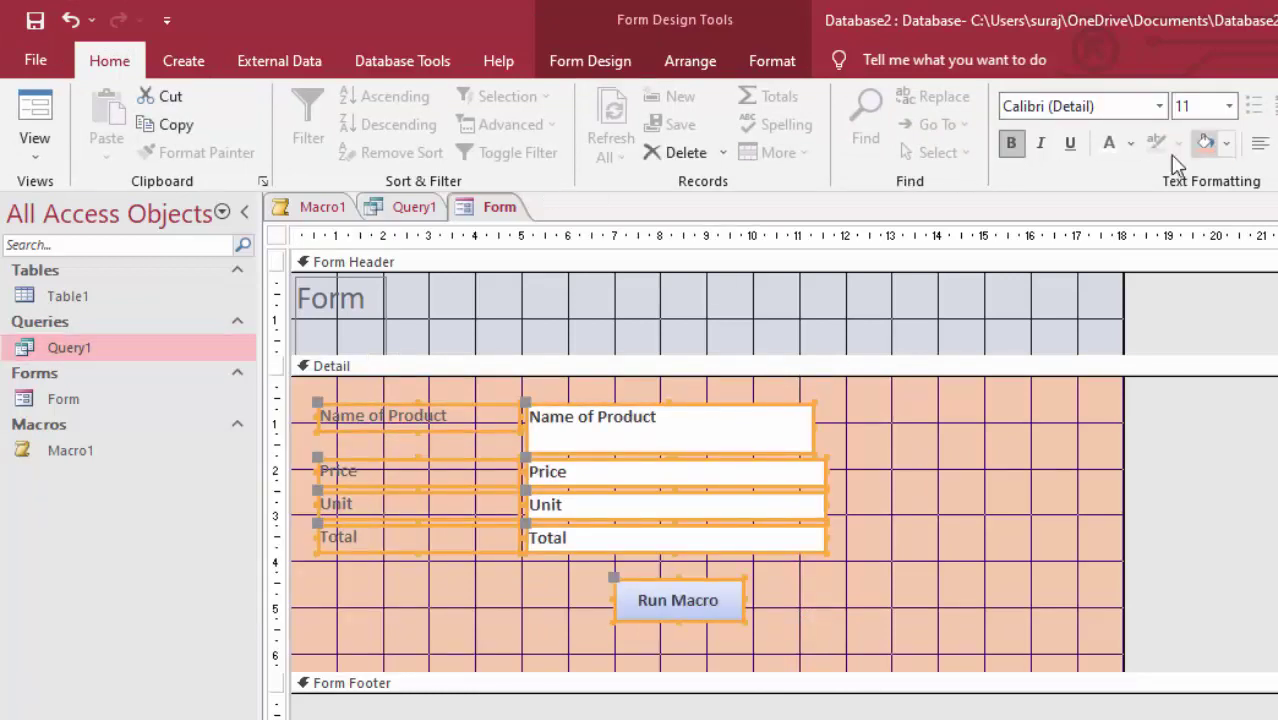
left_click(1131, 143)
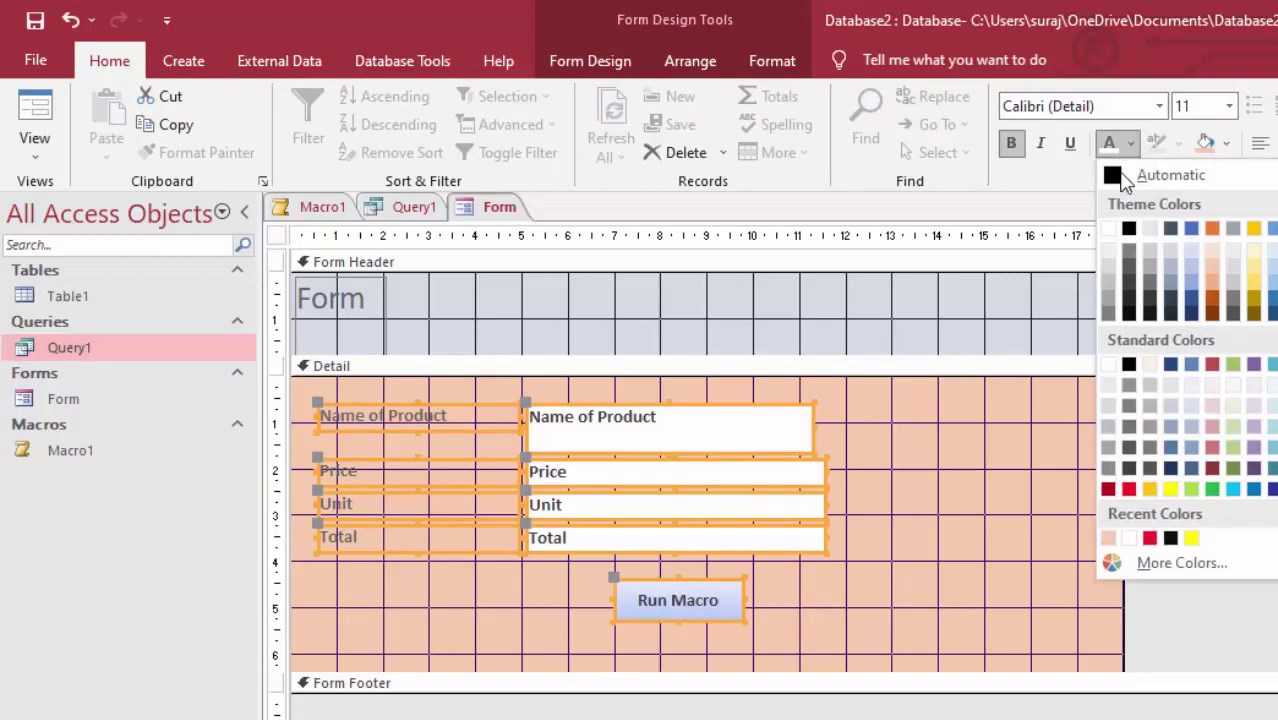
left_click(1128, 228)
left_click(34, 115)
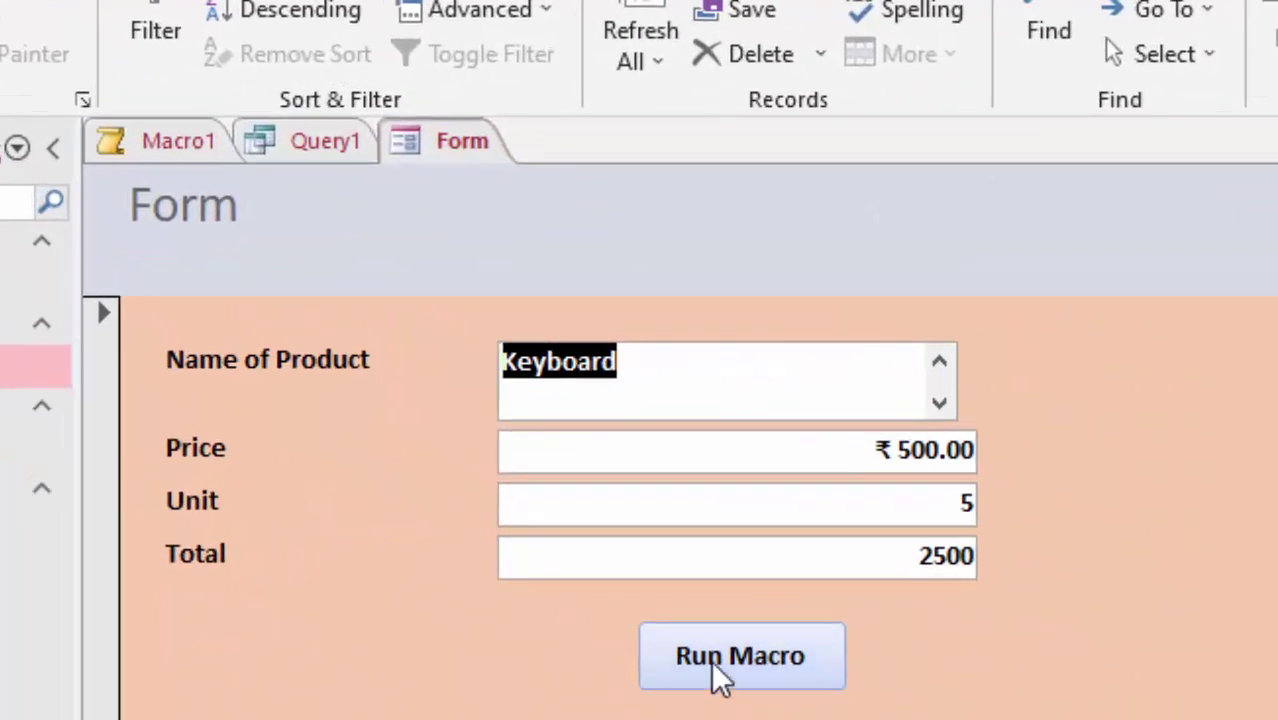
- Run the form's Run Macro button twice, returning to the Form tab in between, to open Query1 with four product totals
left_click(713, 668)
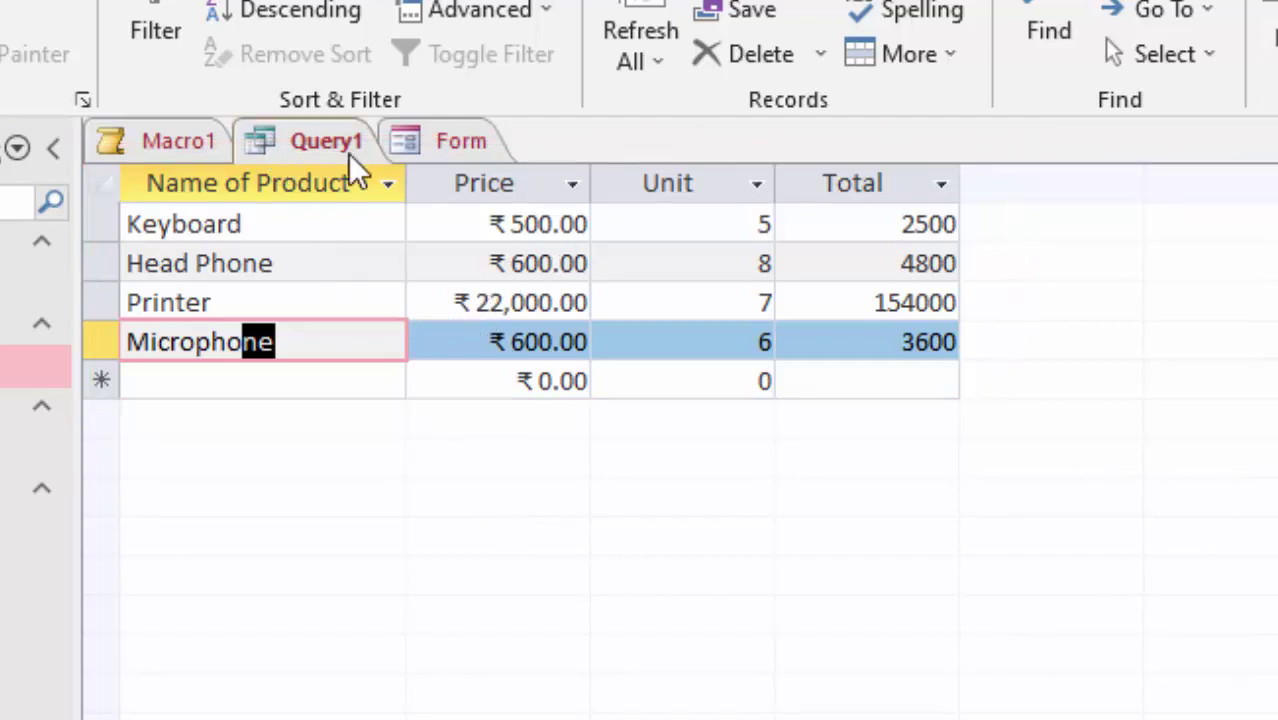
left_click(492, 143)
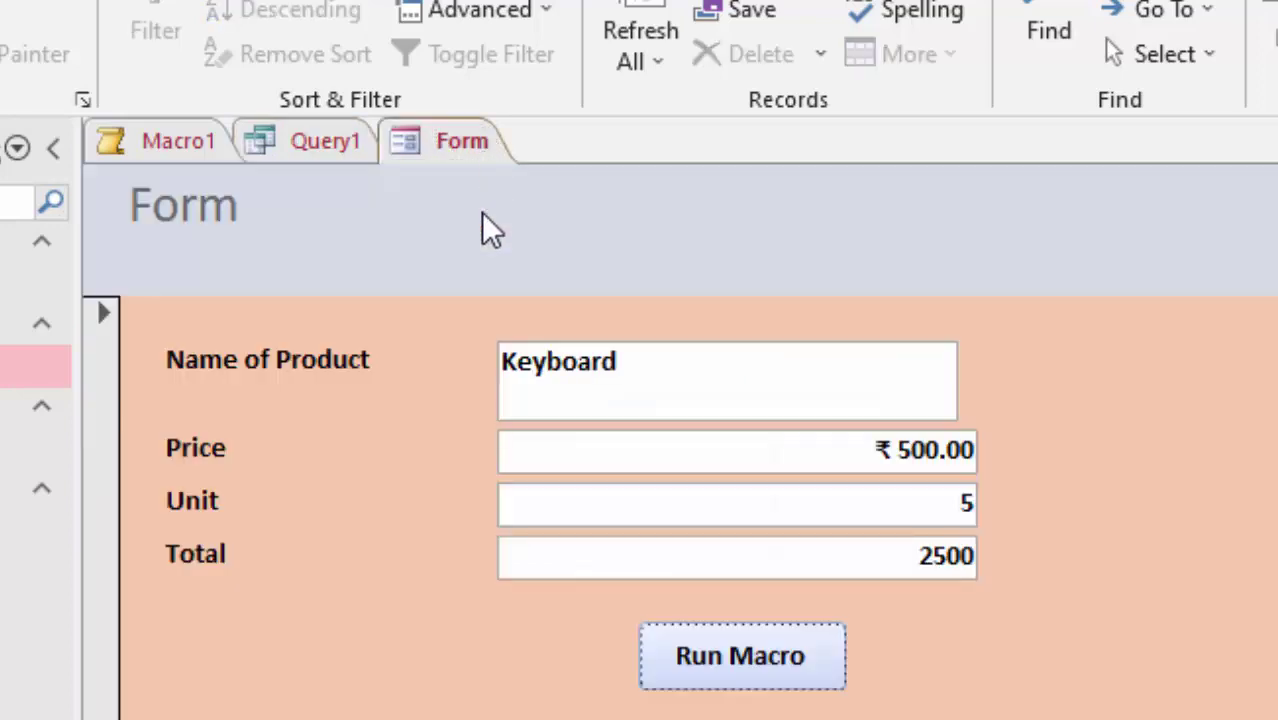
left_click(795, 672)
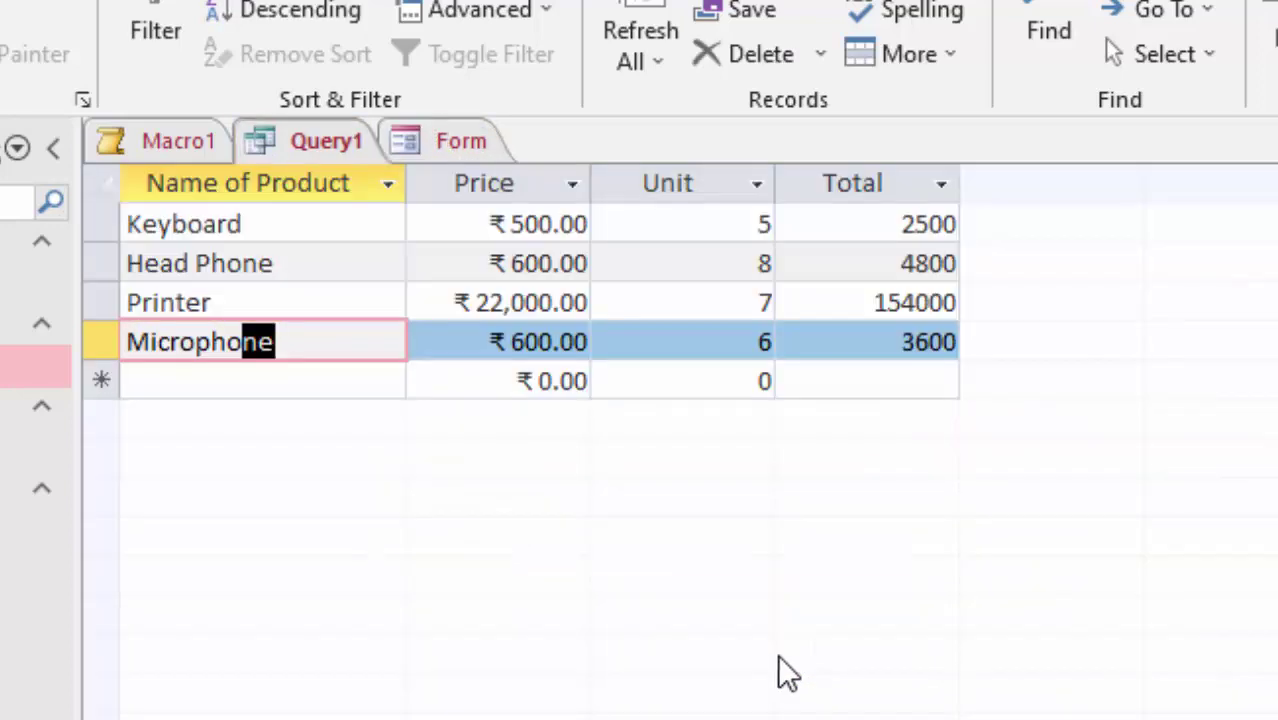